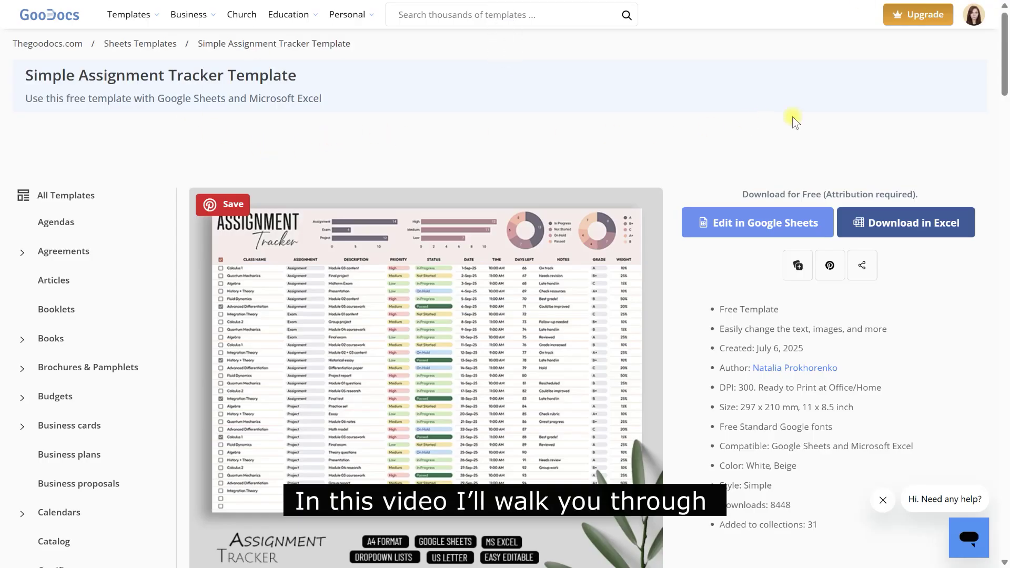
Copy the Simple Assignment Tracker template into Google Sheets in A4 Landscape format.
scroll(258, 211, down, 5)
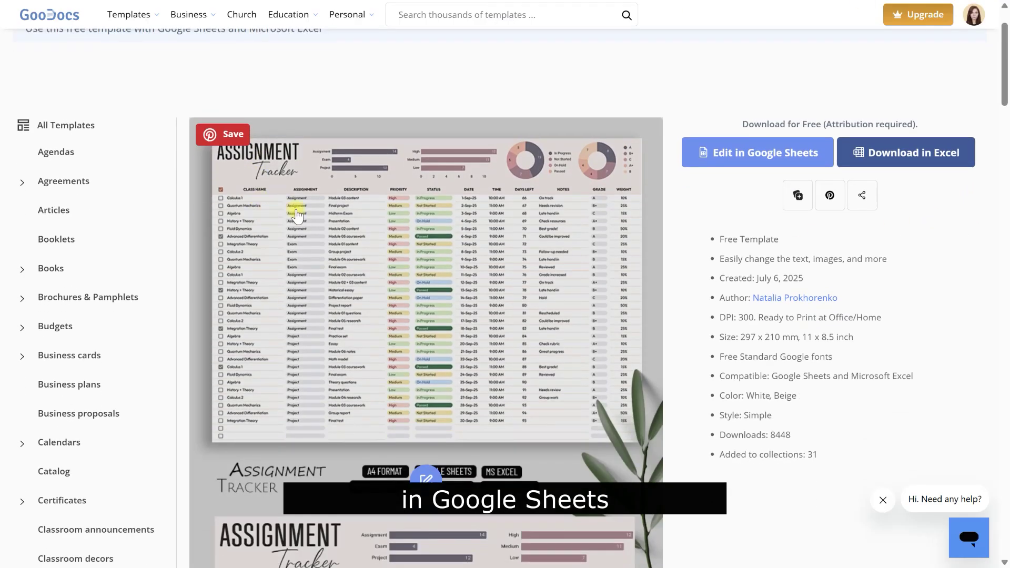
scroll(297, 217, up, 4)
scroll(297, 217, up, 3)
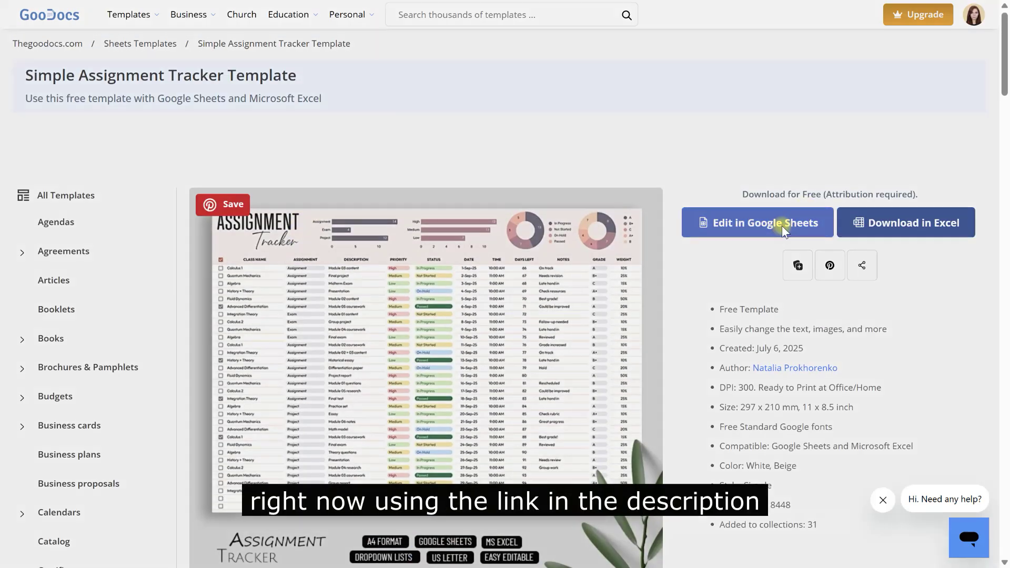
click(781, 226)
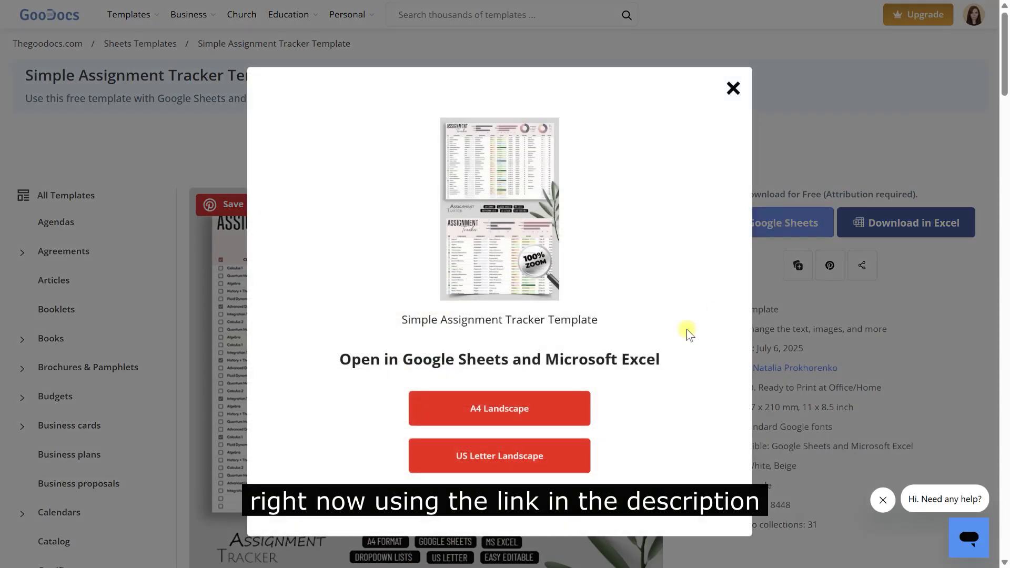
click(546, 409)
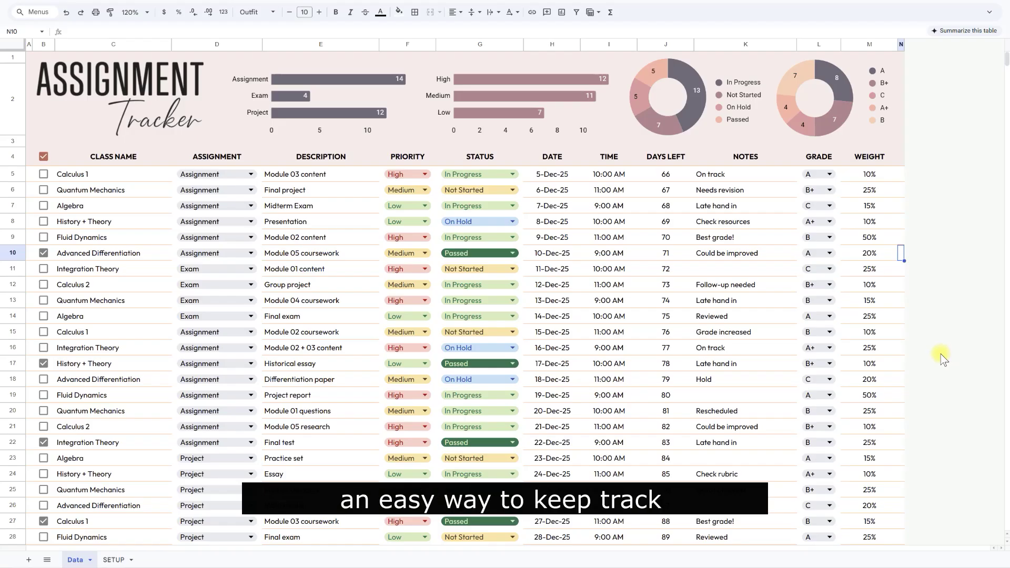
Scroll down the Data sheet's assignment table and back up to the summary charts.
scroll(924, 329, down, 5)
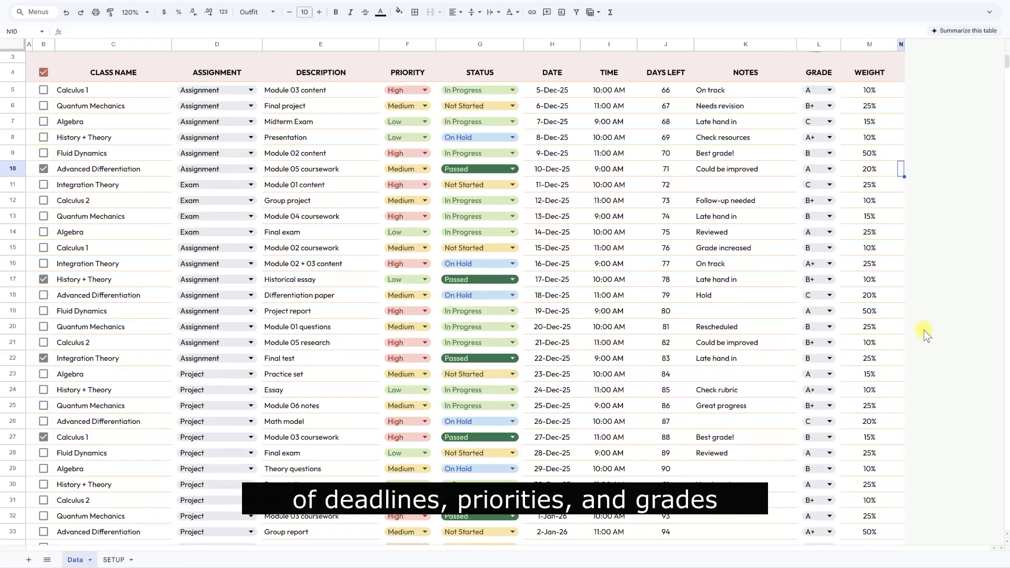
scroll(916, 329, up, 5)
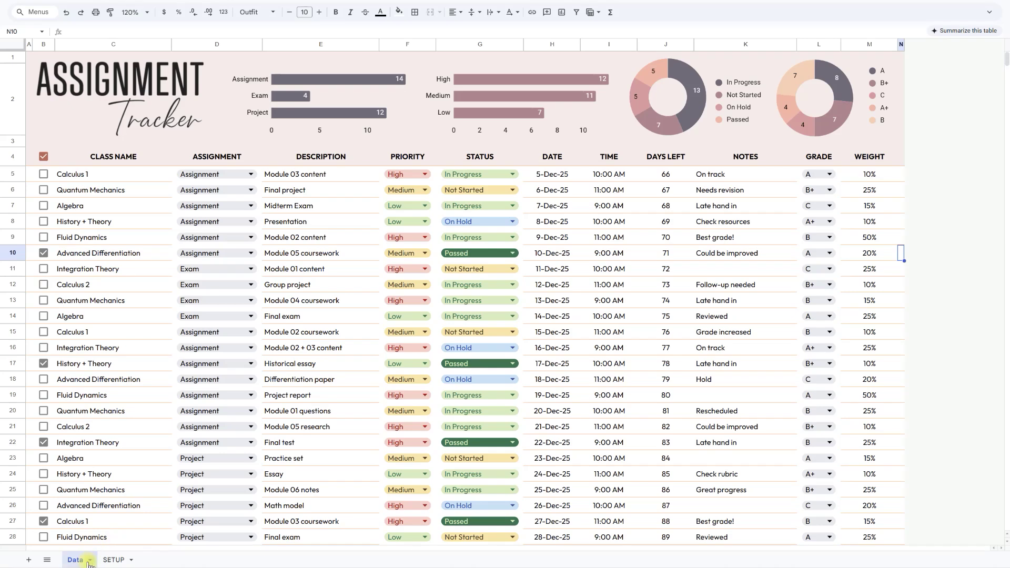
click(111, 559)
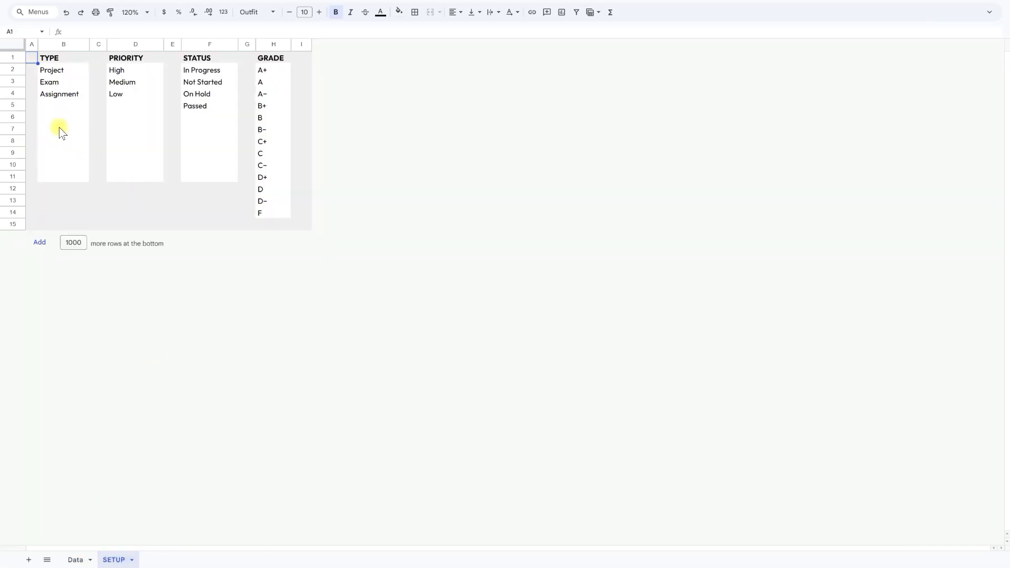
click(66, 72)
drag(67, 73, 65, 175)
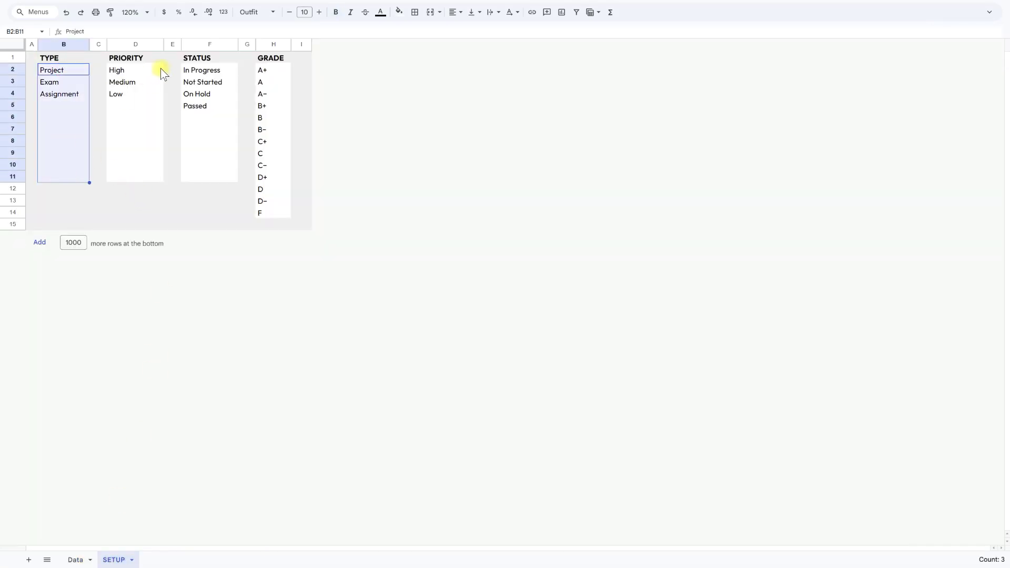
drag(133, 74, 134, 174)
drag(199, 70, 202, 184)
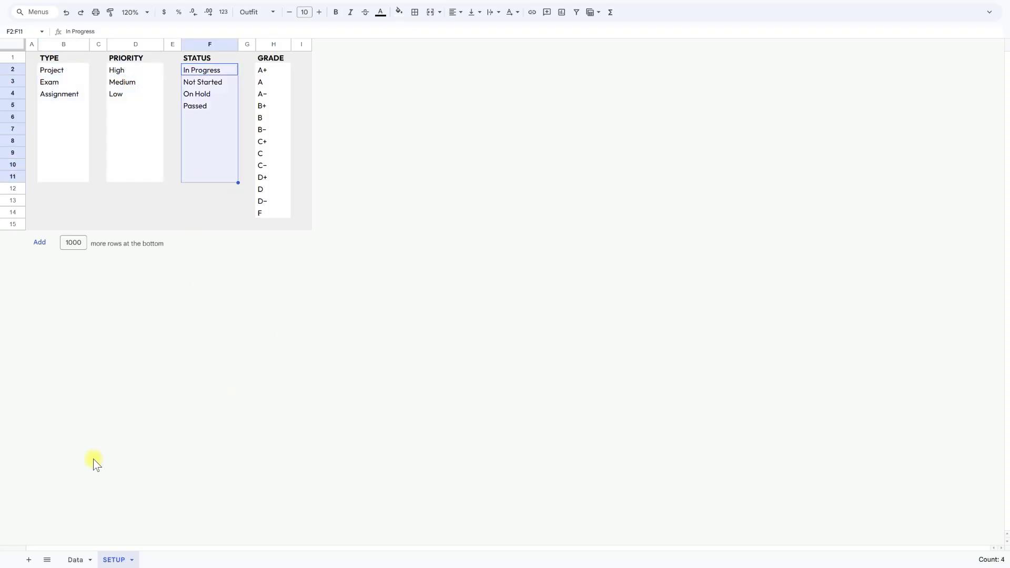
click(74, 560)
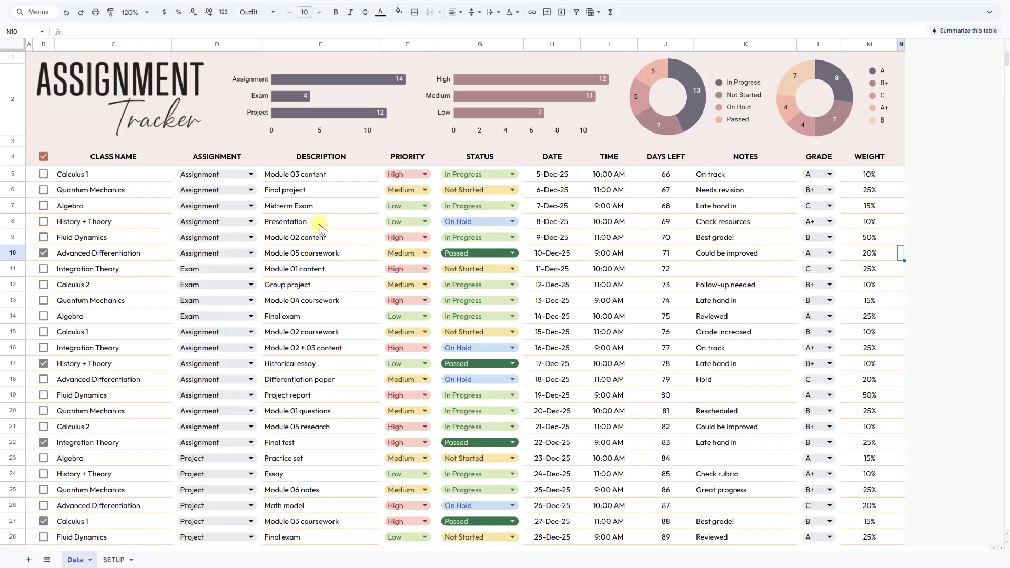
click(109, 561)
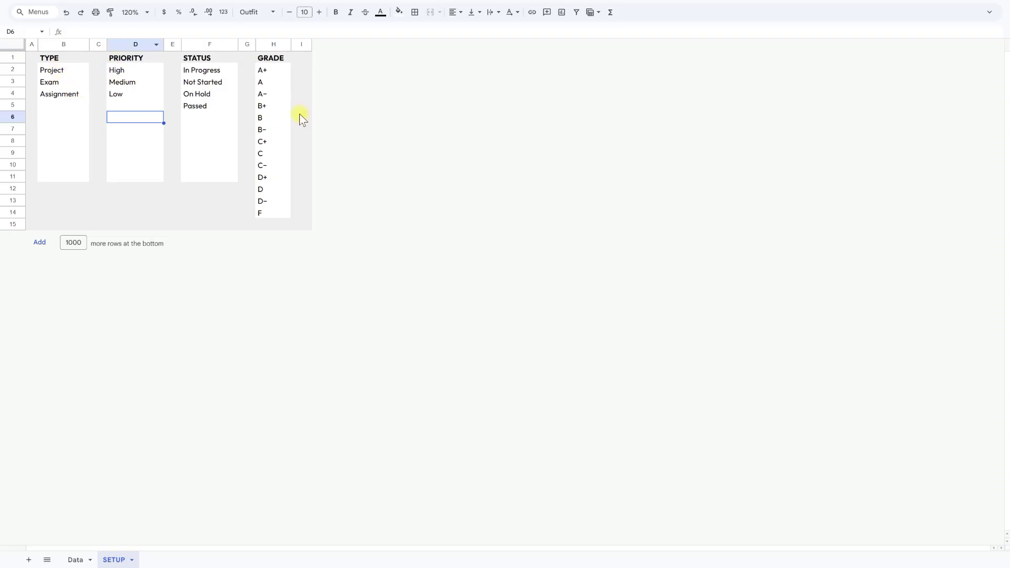
drag(77, 74, 73, 179)
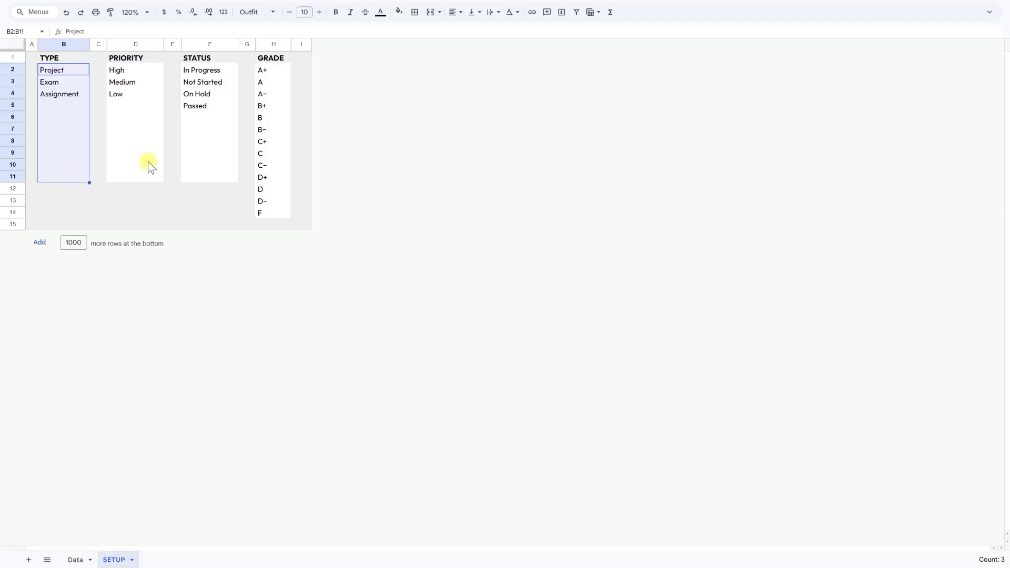
drag(128, 70, 129, 176)
drag(231, 75, 209, 179)
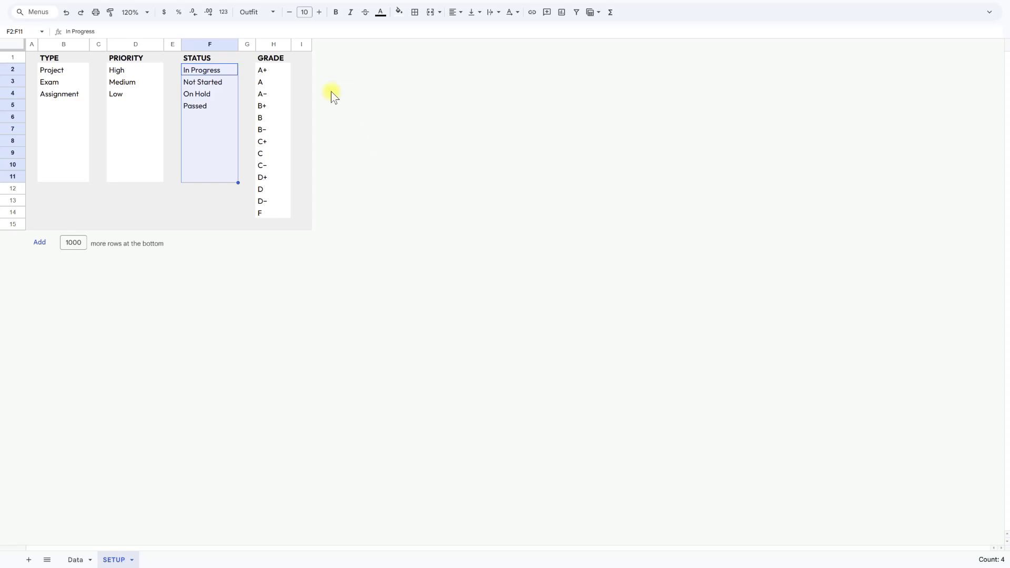
drag(276, 65, 279, 216)
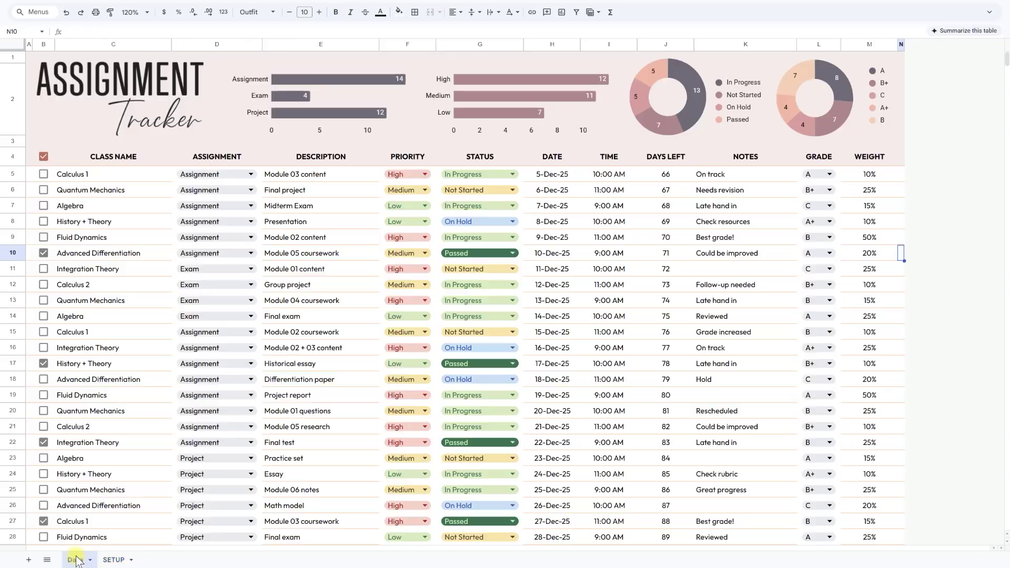
click(75, 559)
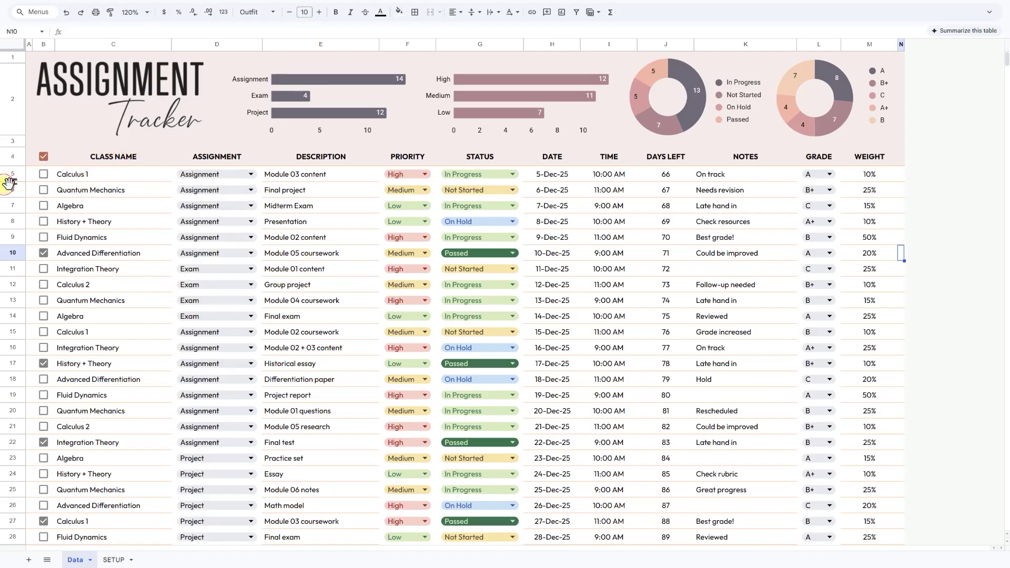
drag(122, 174, 116, 321)
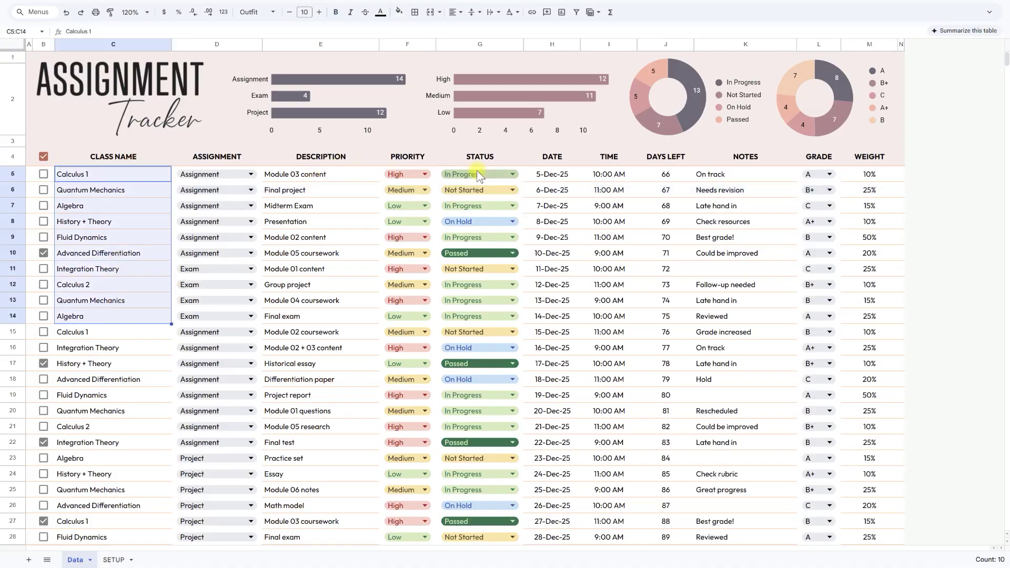
click(418, 173)
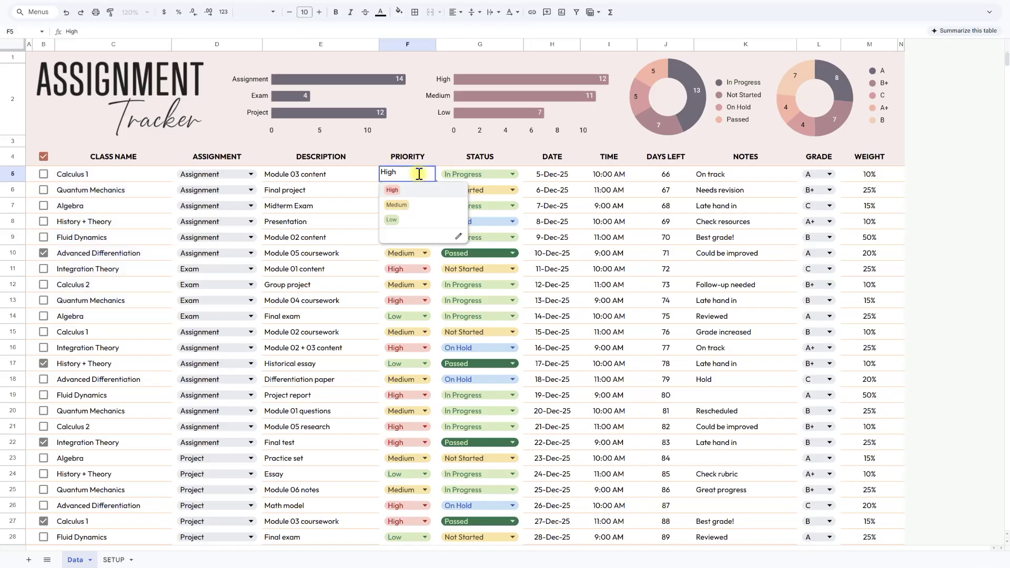
click(512, 175)
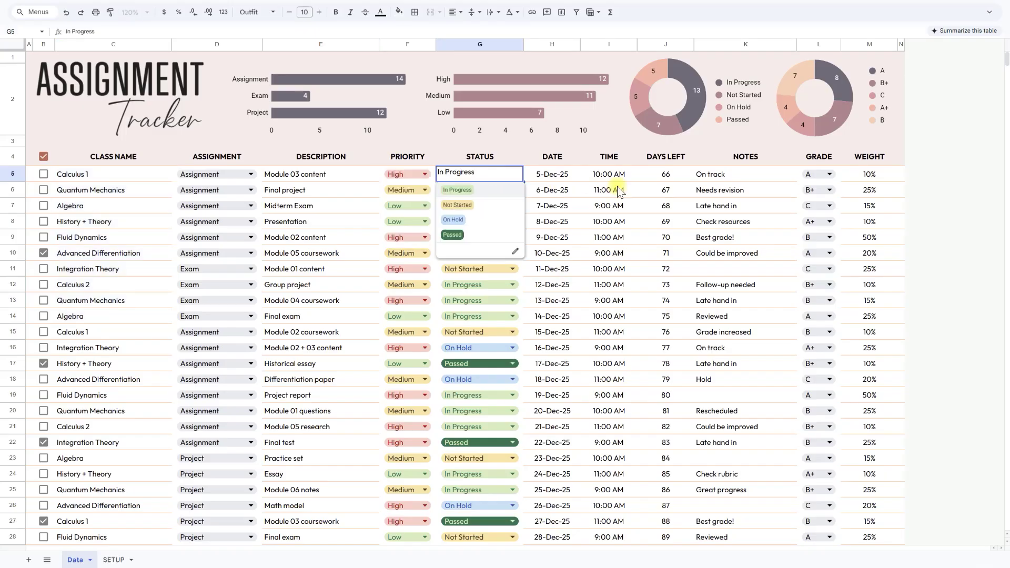
click(665, 177)
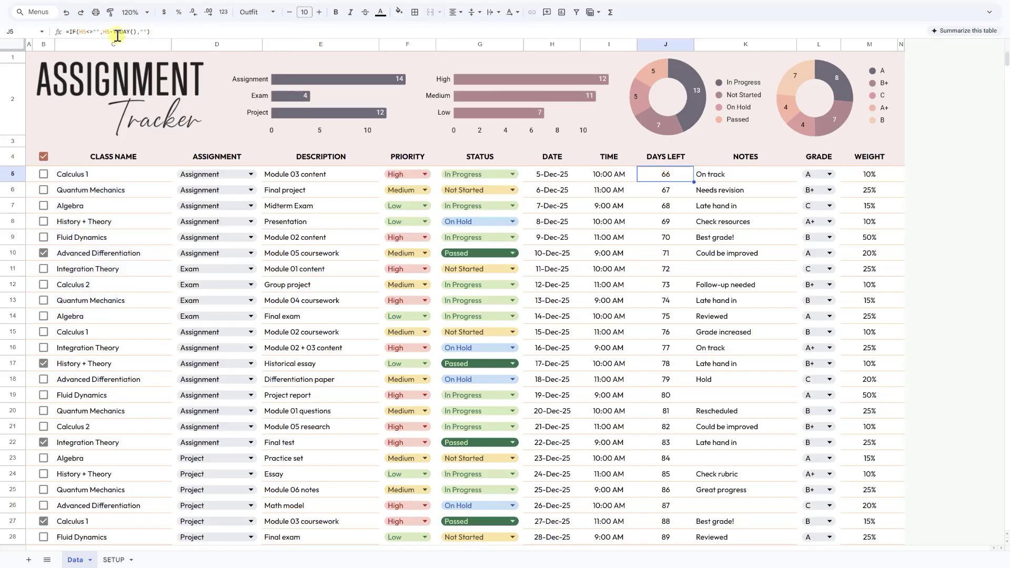
drag(117, 32, 161, 31)
click(648, 255)
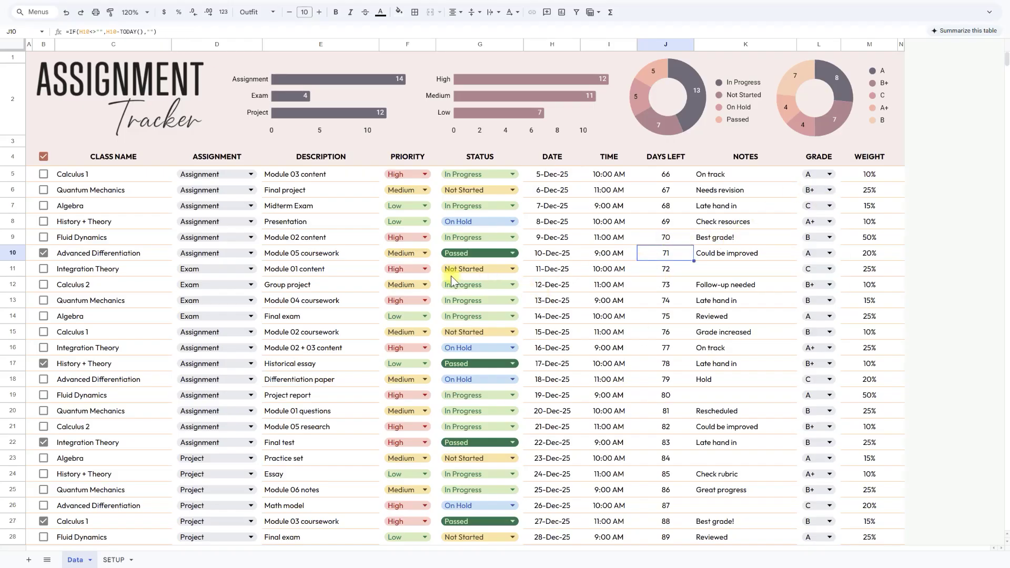
double_click(833, 207)
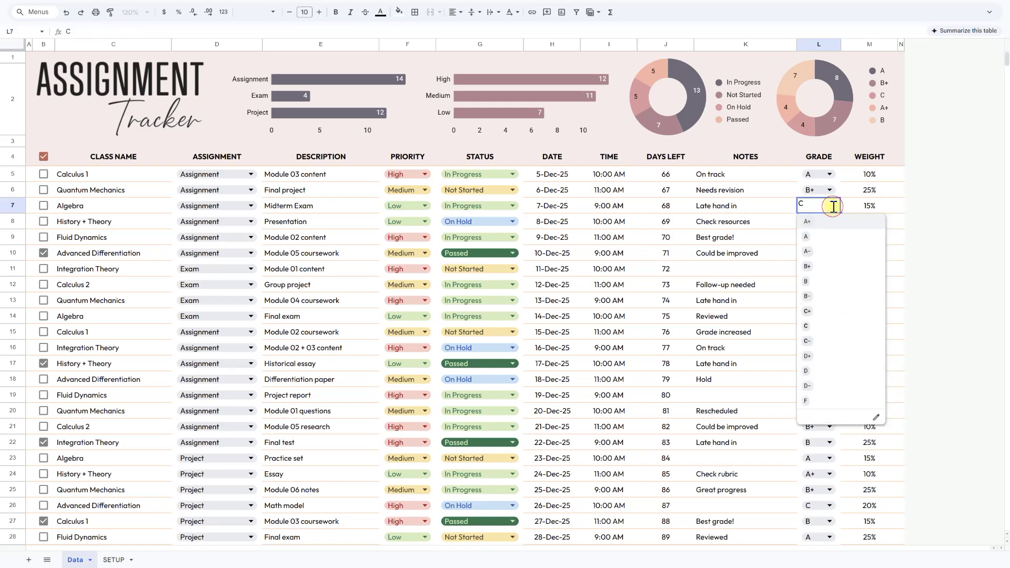
click(117, 178)
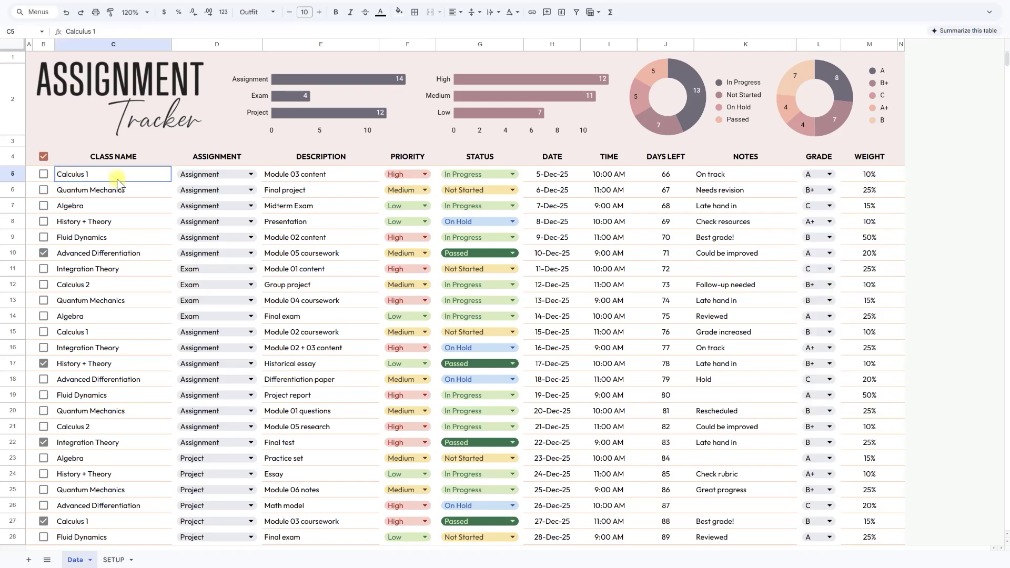
click(237, 178)
click(301, 174)
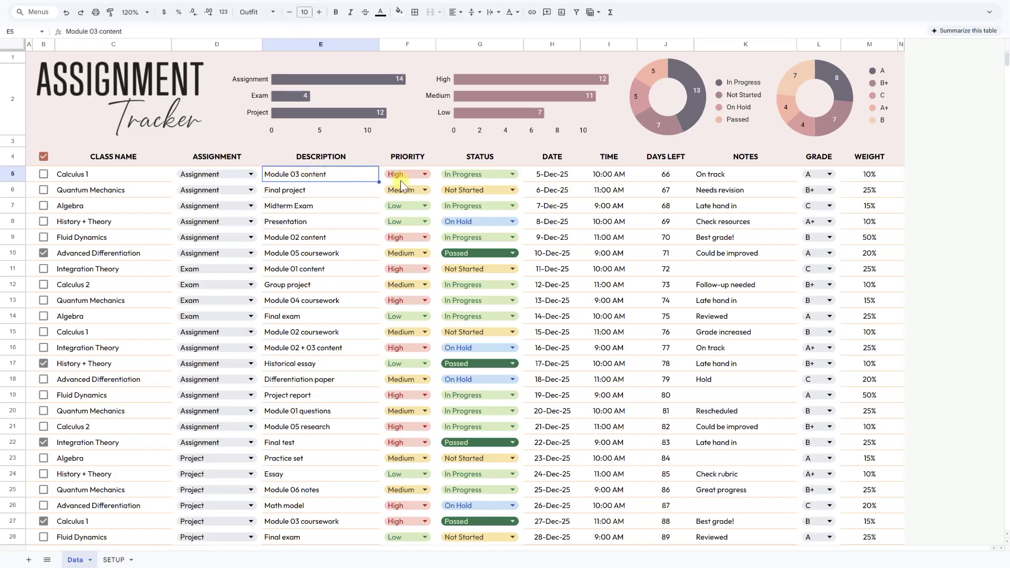
click(415, 176)
click(488, 174)
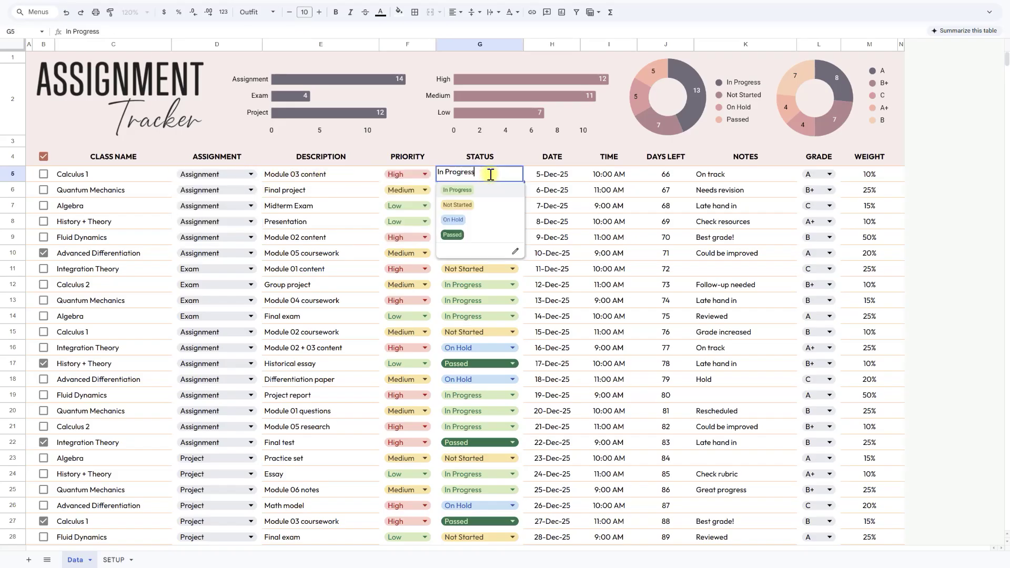
click(557, 173)
click(601, 177)
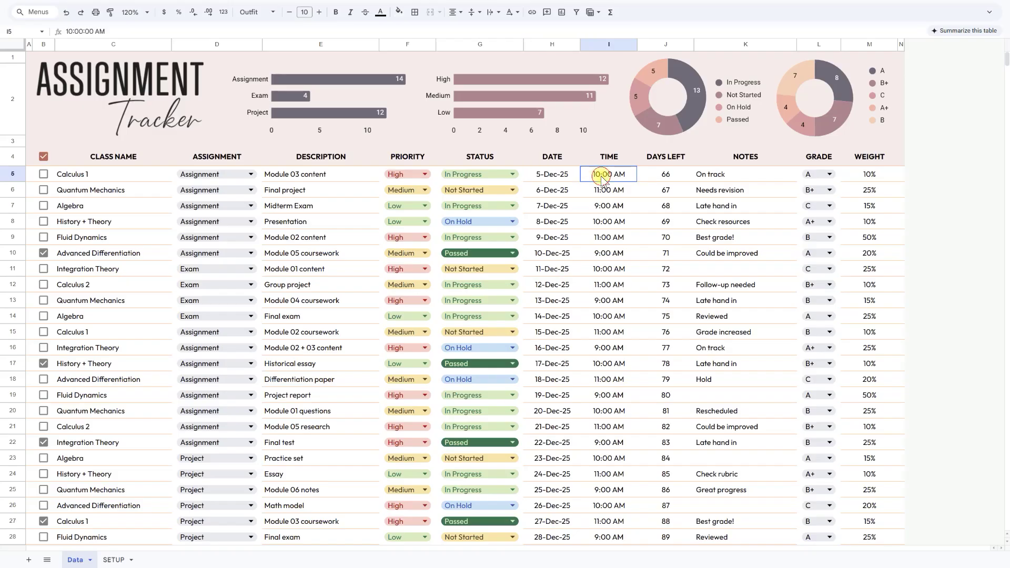
click(658, 179)
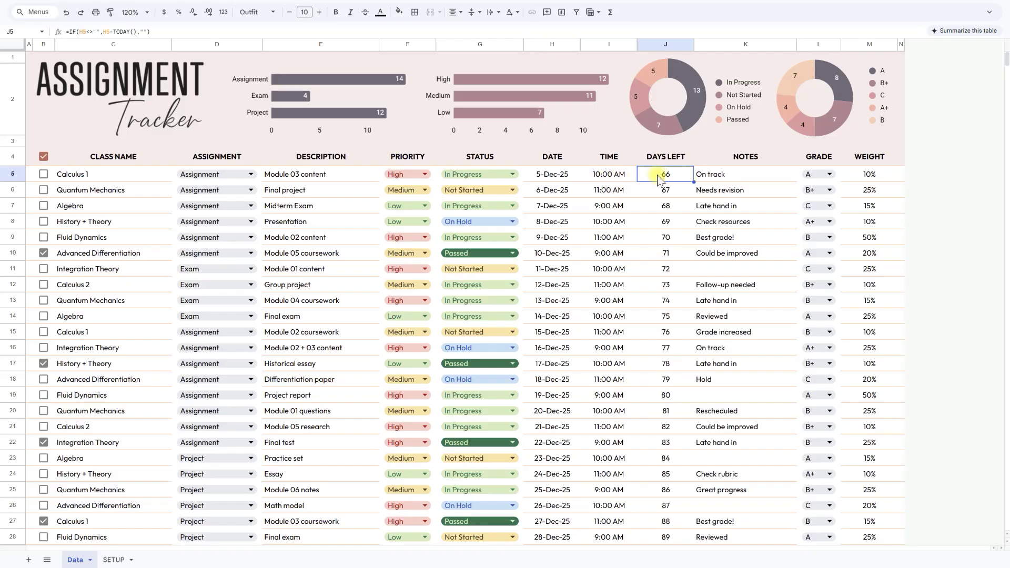
click(713, 182)
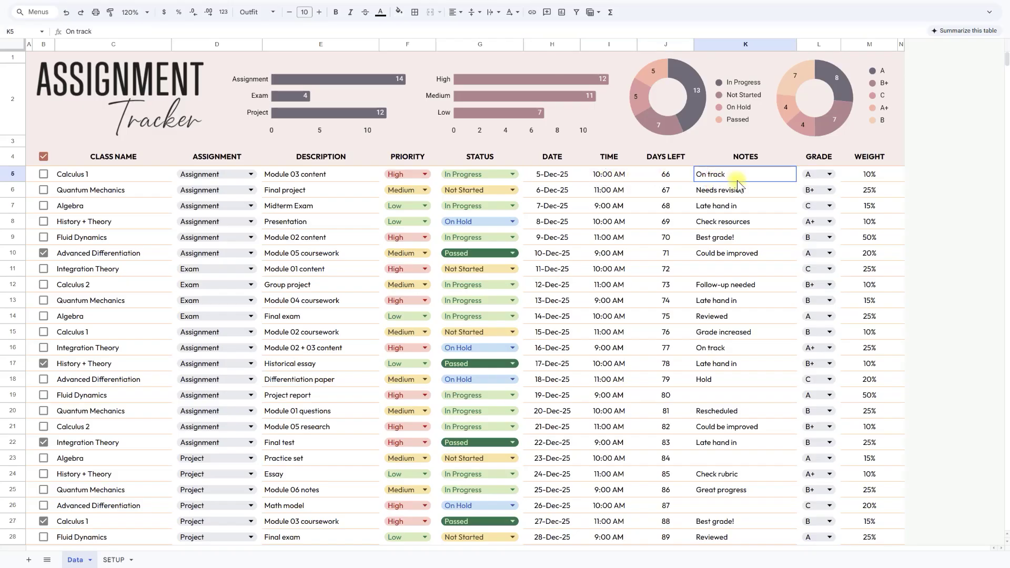
click(820, 174)
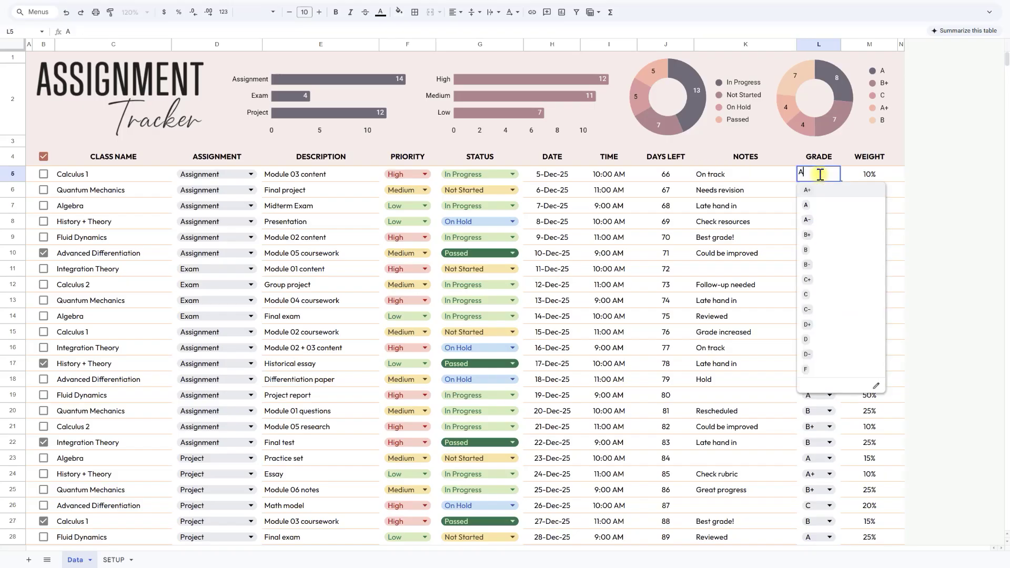
click(752, 189)
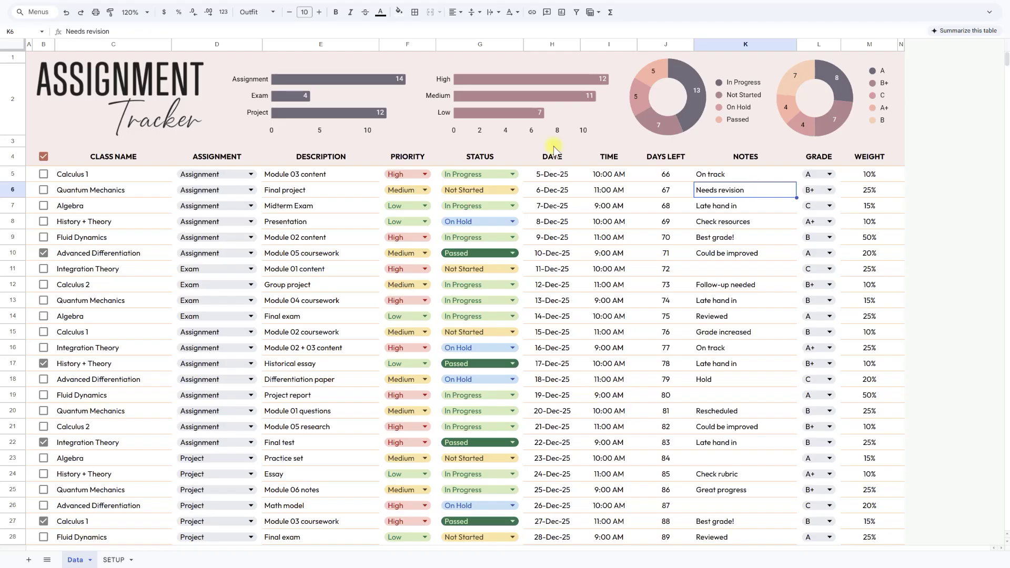
click(330, 91)
Set G5 and G8 status to Not Started, and F5 and F9 priority to Low.
click(559, 98)
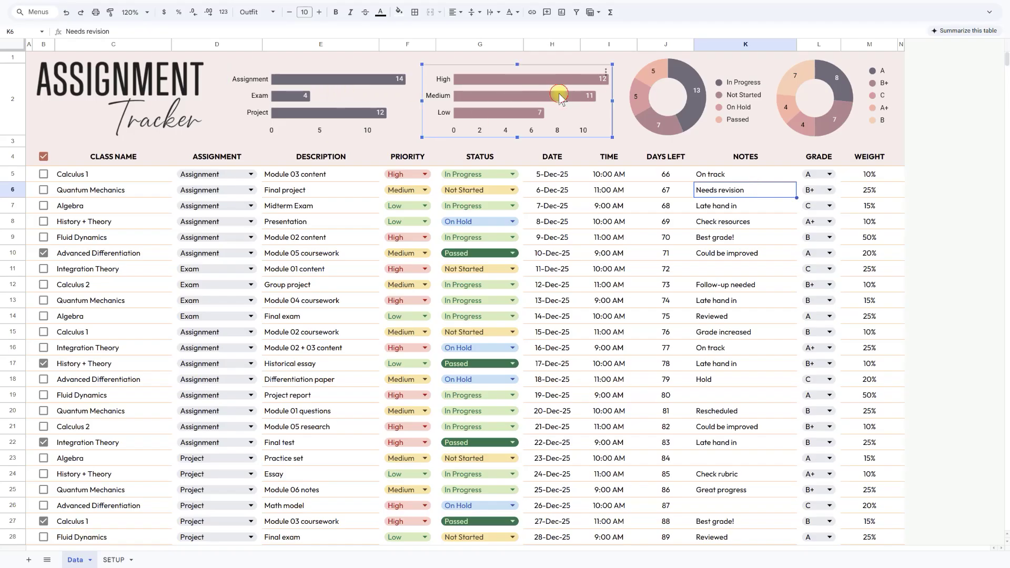
click(509, 178)
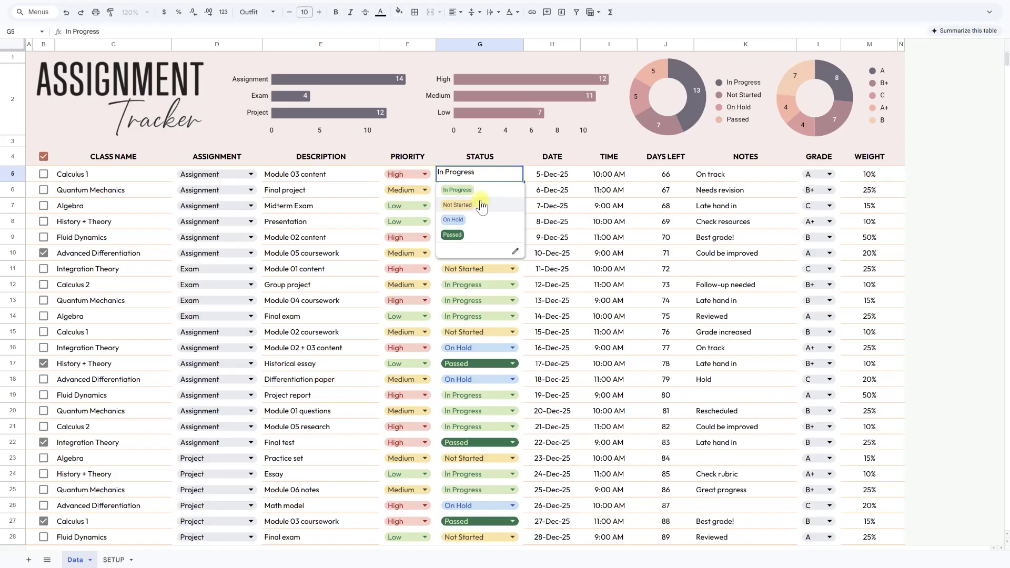
click(480, 205)
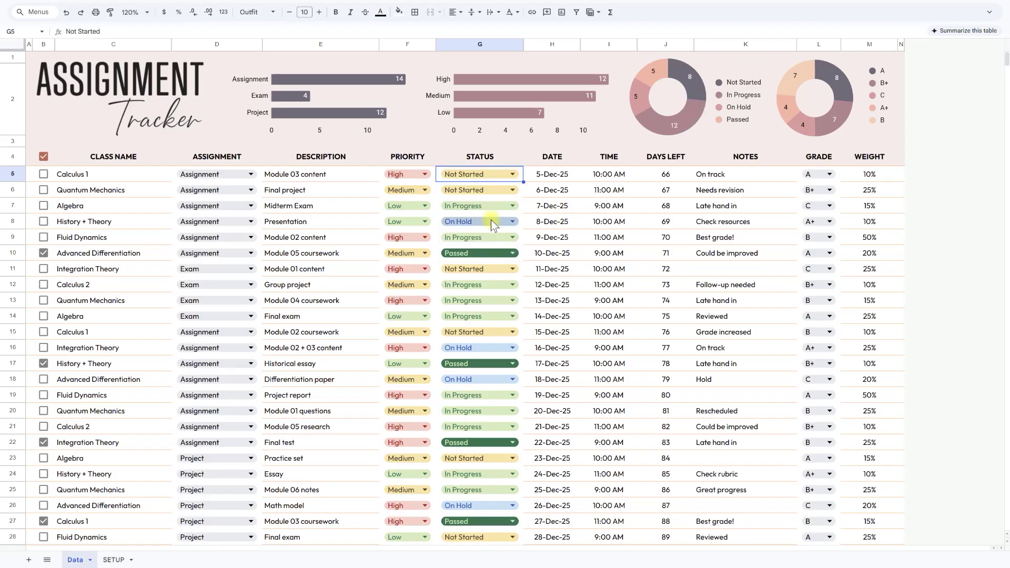
click(491, 220)
click(458, 253)
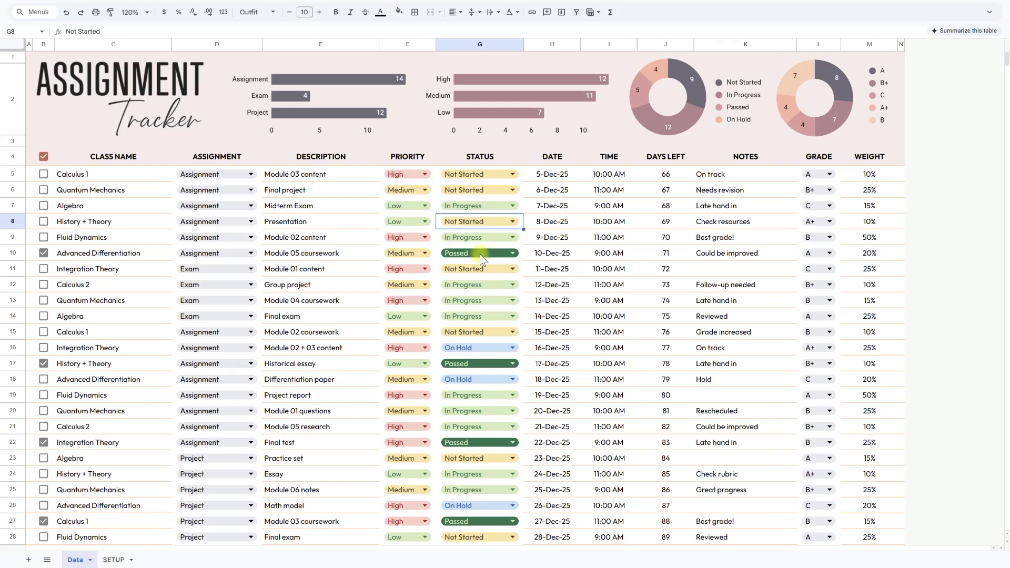
click(412, 178)
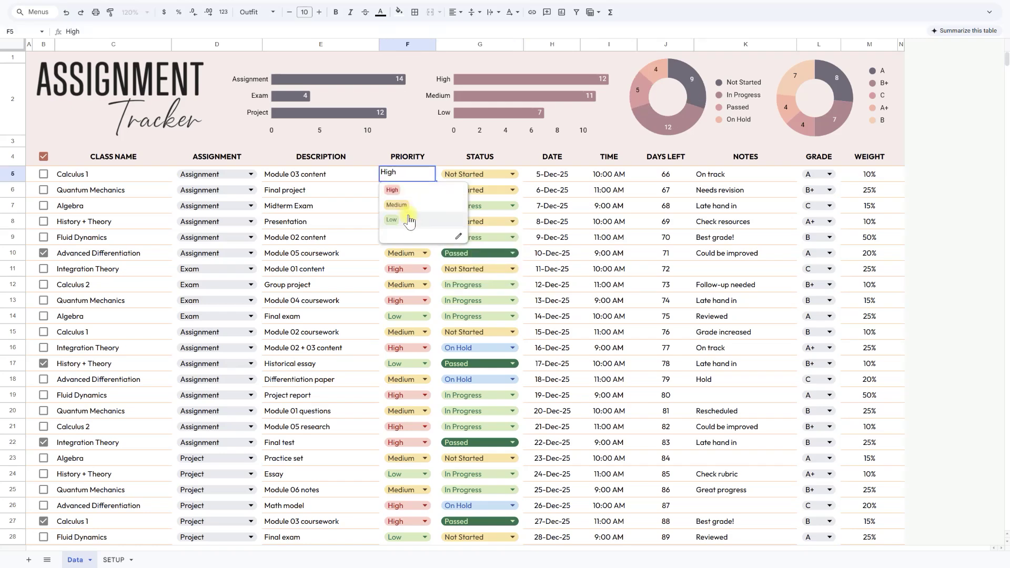
click(409, 219)
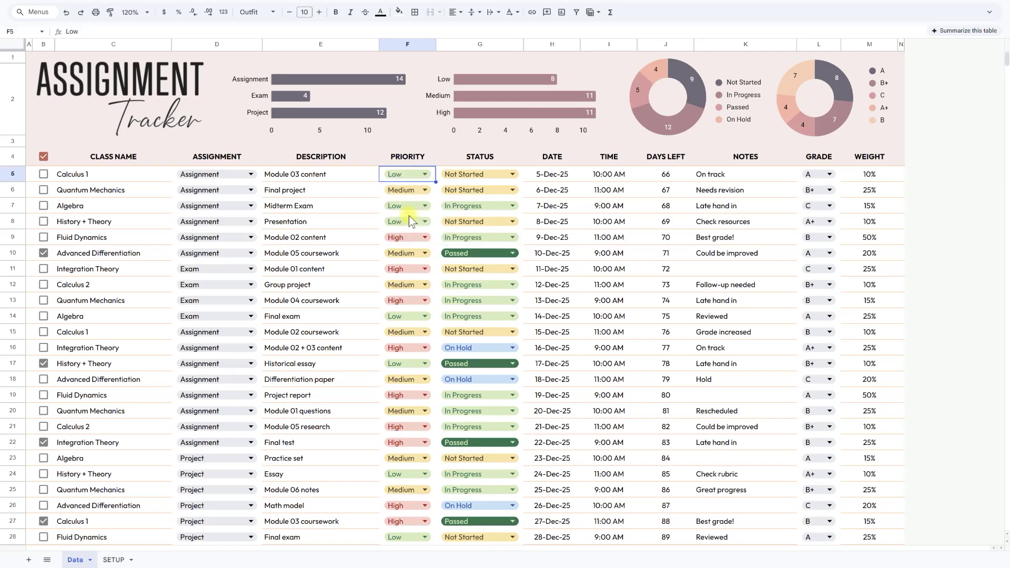
click(416, 239)
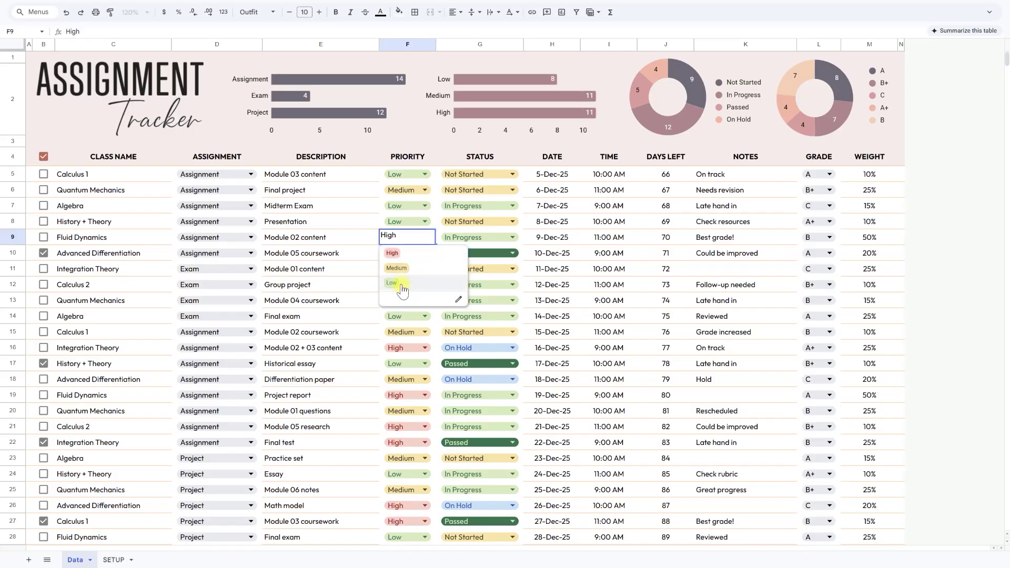
click(403, 286)
Change D5's assignment type to Exam and D11's to Project.
click(605, 253)
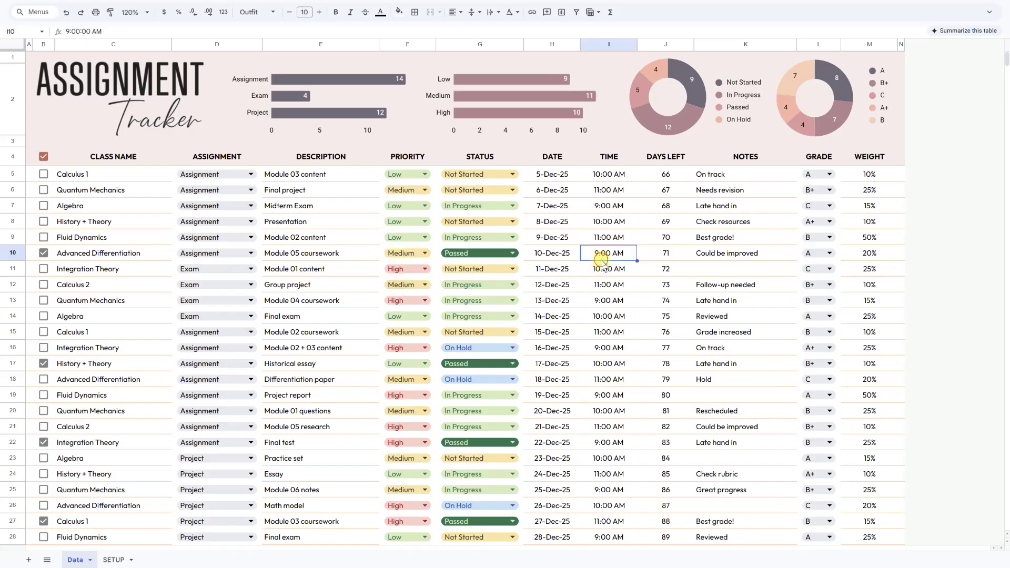
click(248, 174)
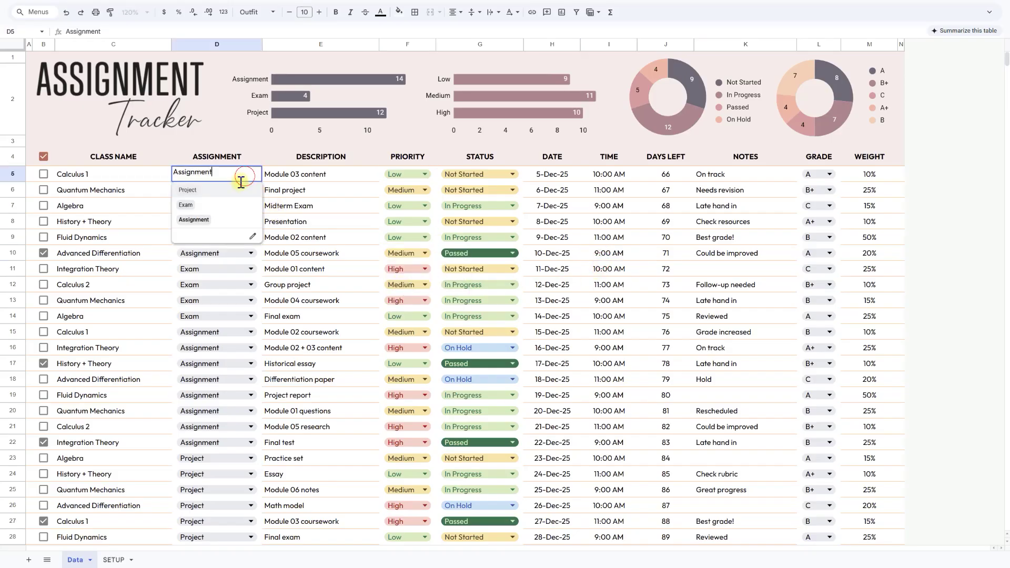
click(204, 208)
click(207, 268)
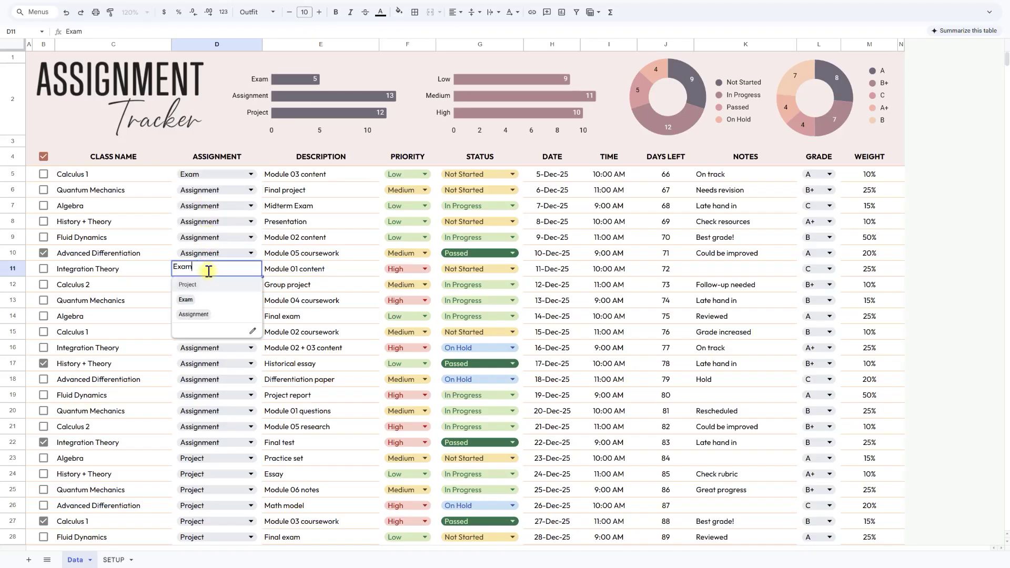
click(210, 284)
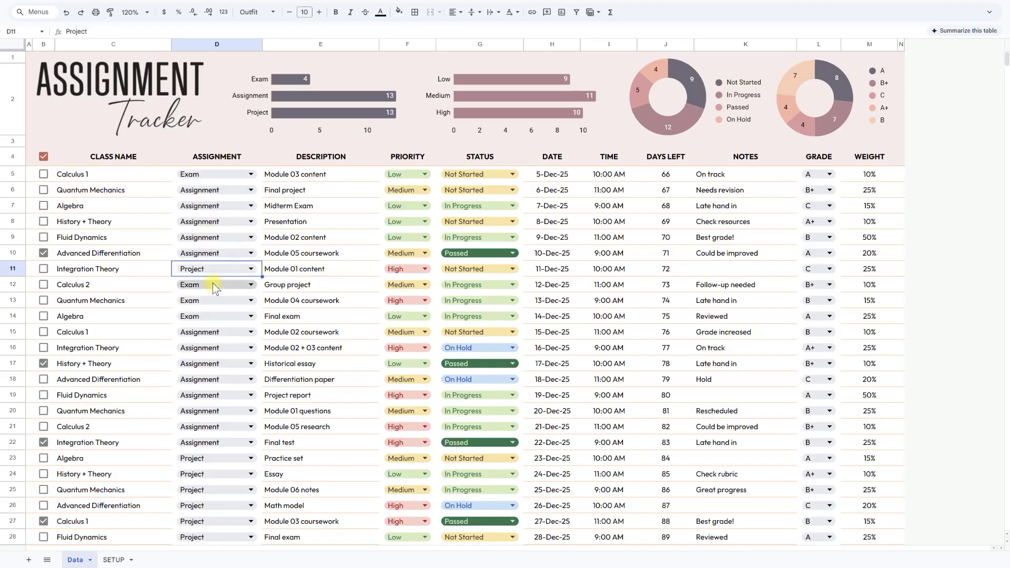
Give the Algebra row (L7) an A+ grade.
click(330, 306)
click(830, 206)
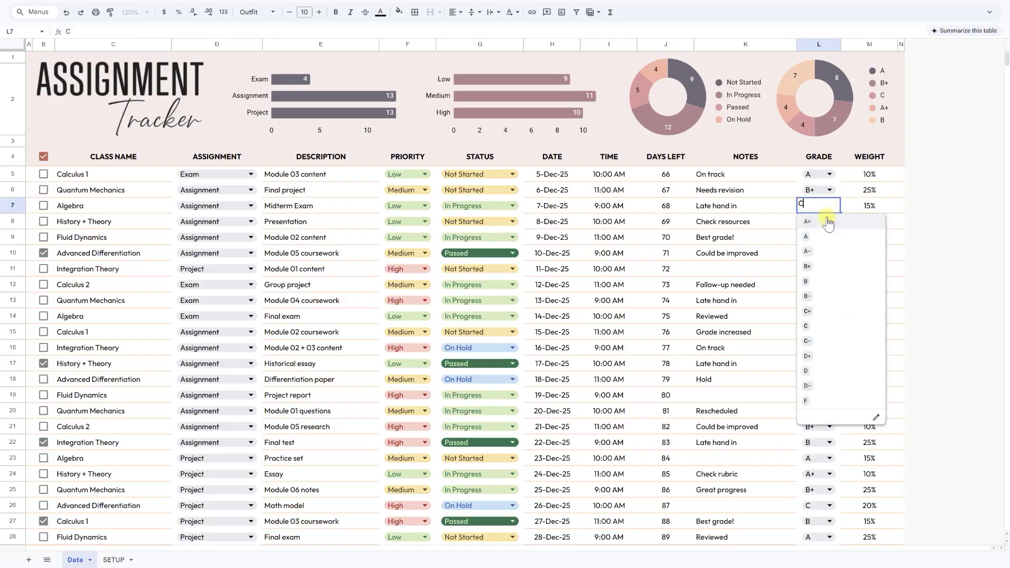
click(825, 223)
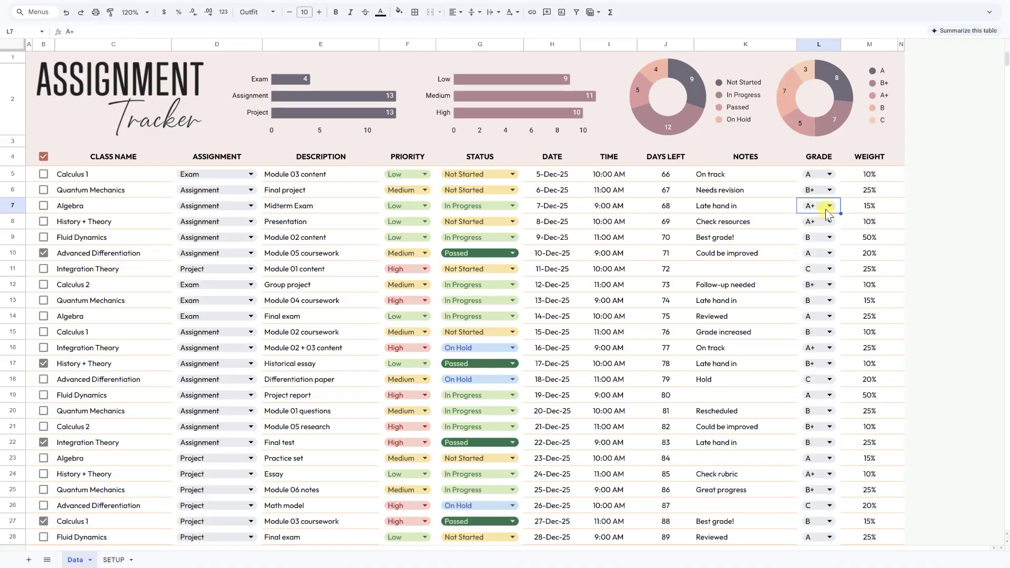
click(728, 255)
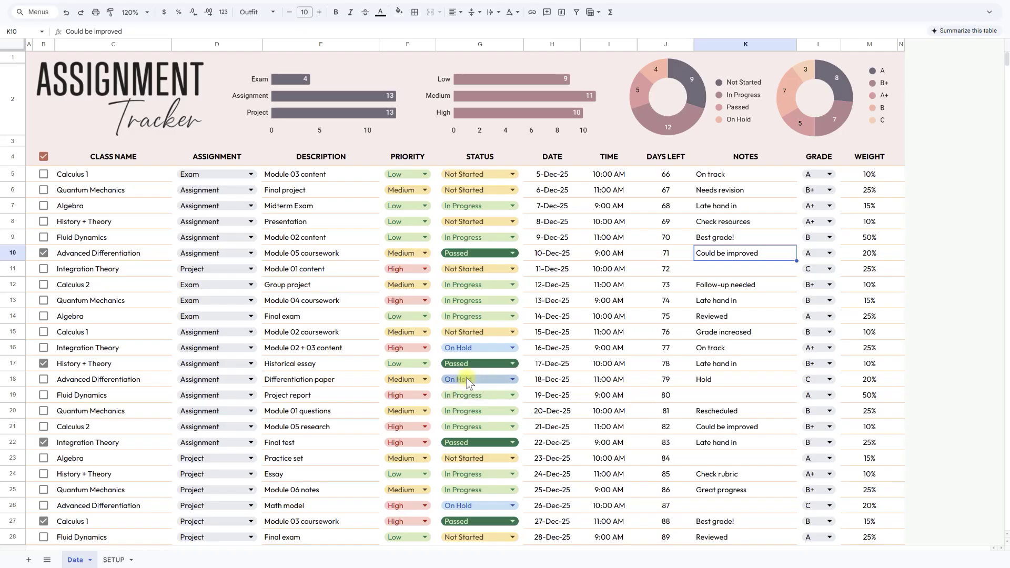
scroll(428, 302, down, 3)
scroll(430, 305, up, 3)
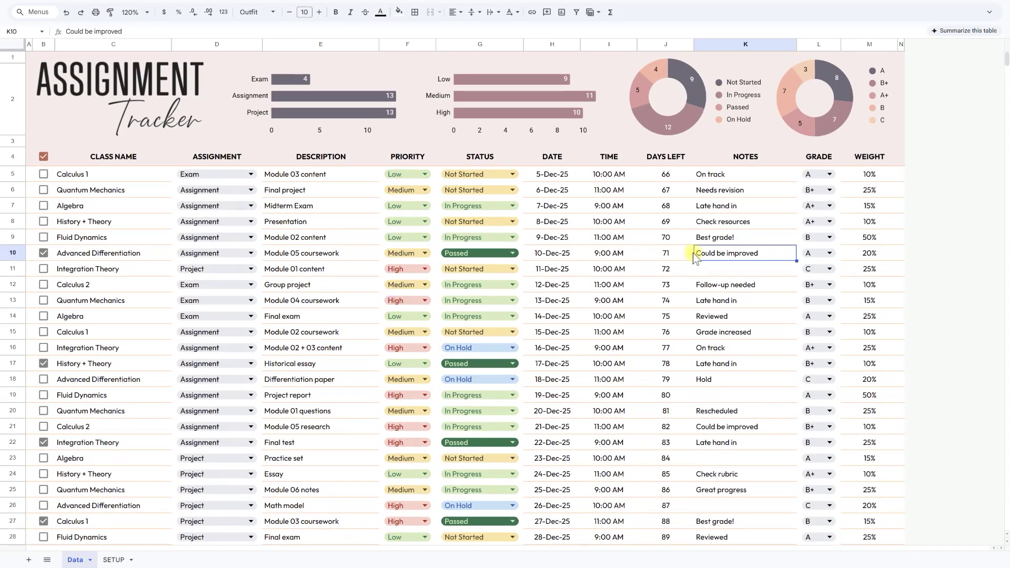
drag(674, 175, 671, 556)
click(701, 286)
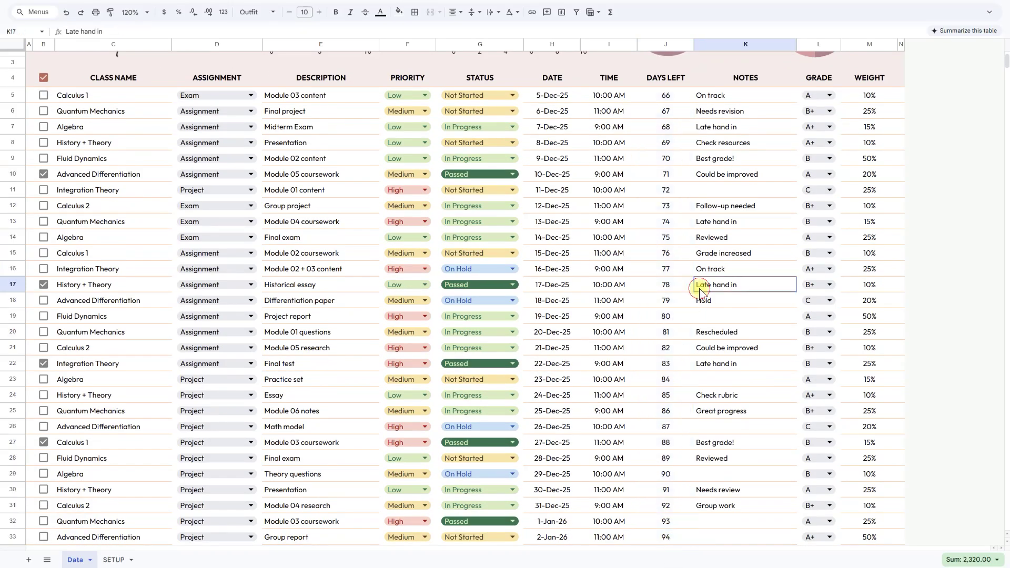
scroll(336, 207, up, 2)
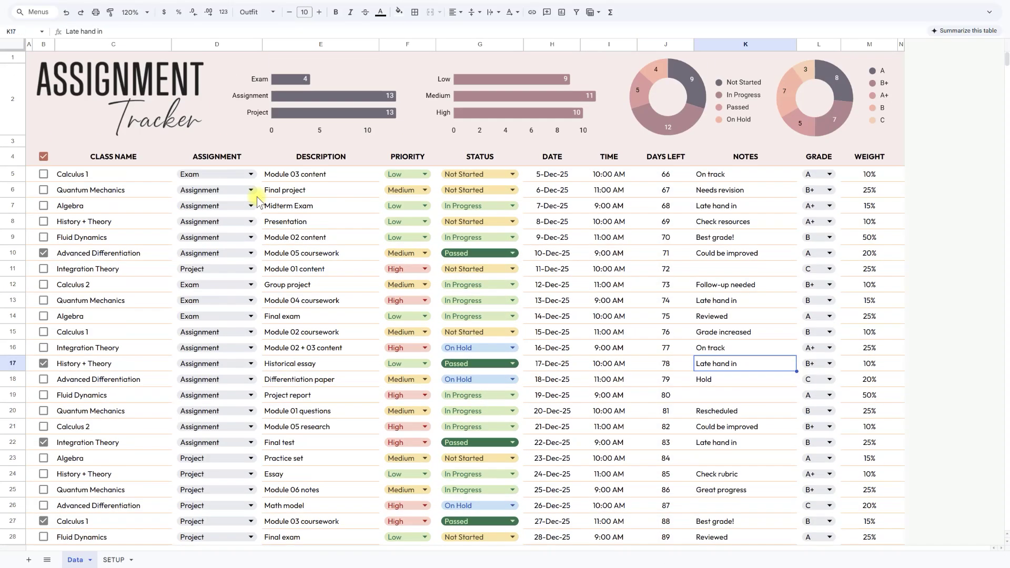
click(145, 176)
drag(145, 176, 507, 174)
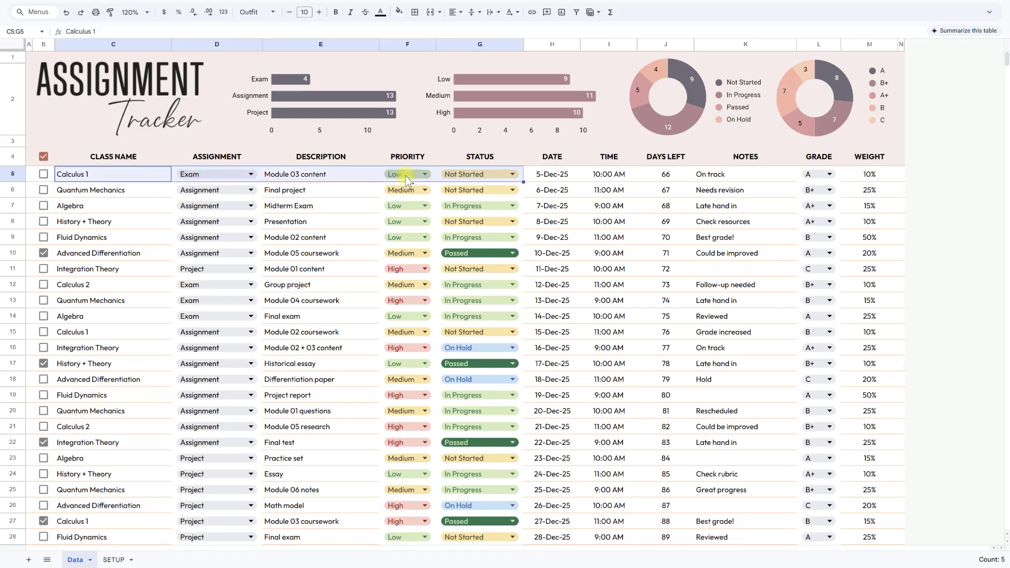
drag(427, 162, 415, 448)
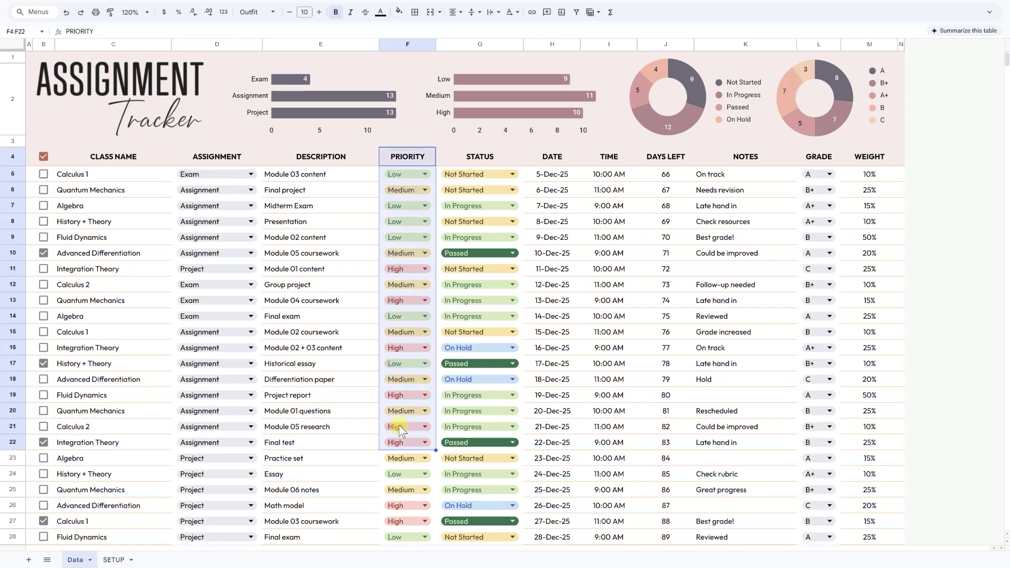
double_click(425, 270)
click(588, 270)
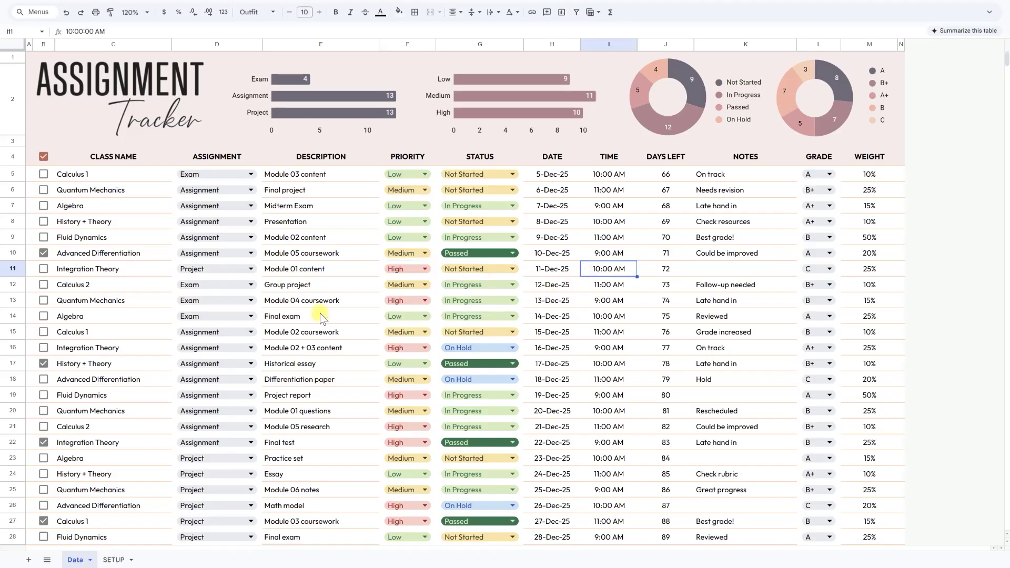
scroll(325, 229, down, 3)
scroll(325, 226, down, 3)
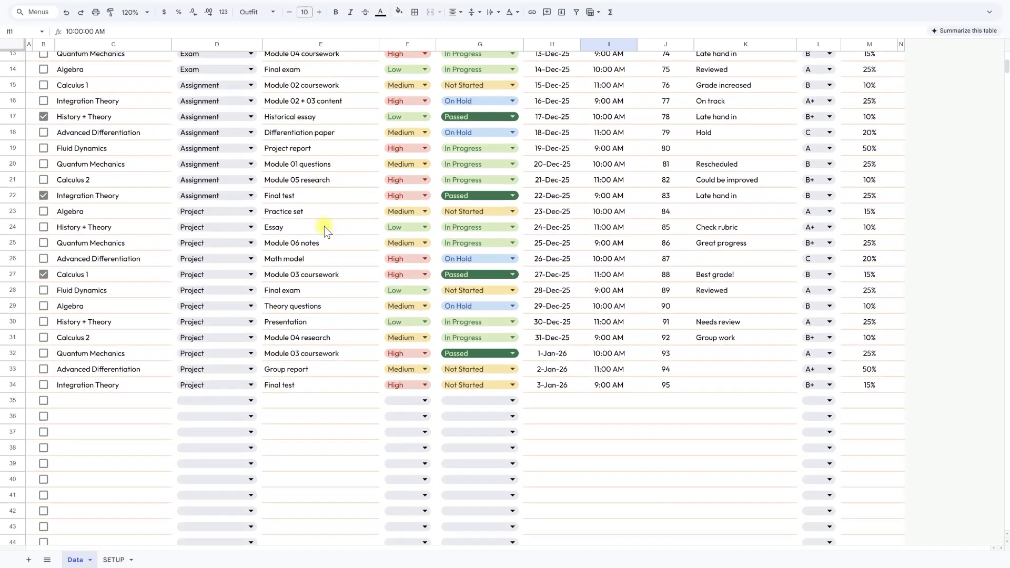
scroll(324, 227, up, 2)
scroll(324, 227, up, 5)
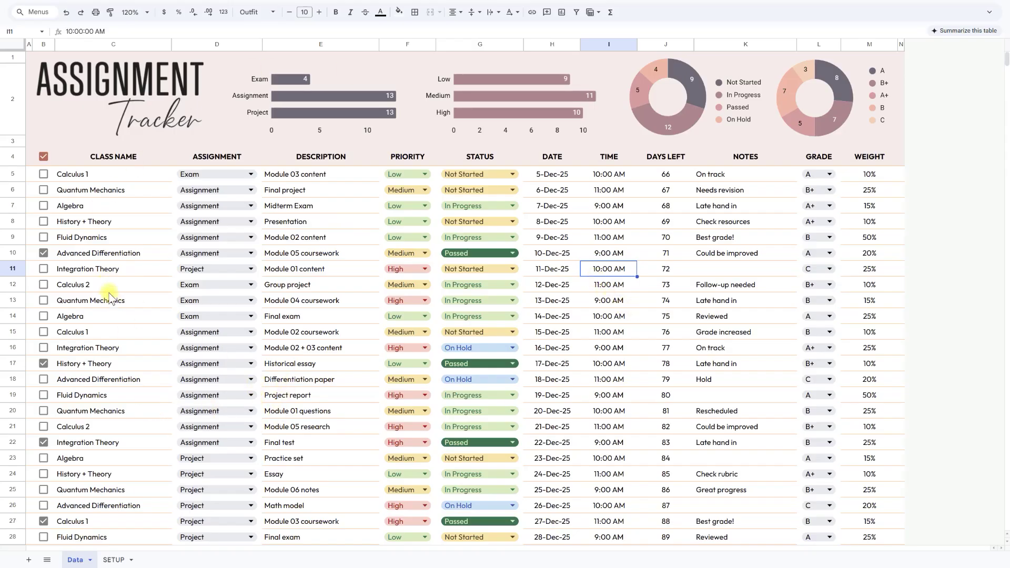
Tick the B5 and B6 checkboxes and make D6 an Exam.
click(43, 174)
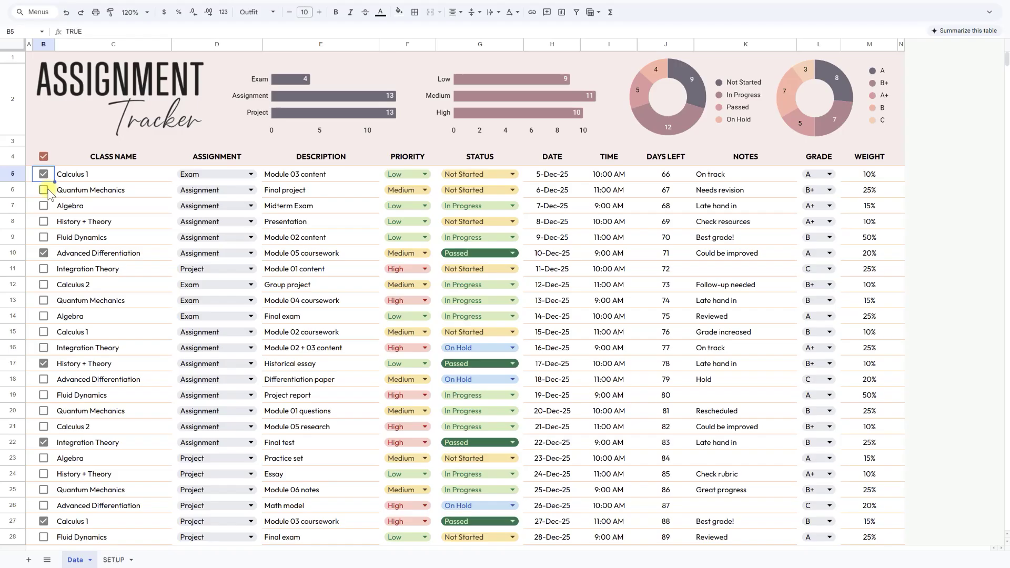
click(45, 191)
click(226, 190)
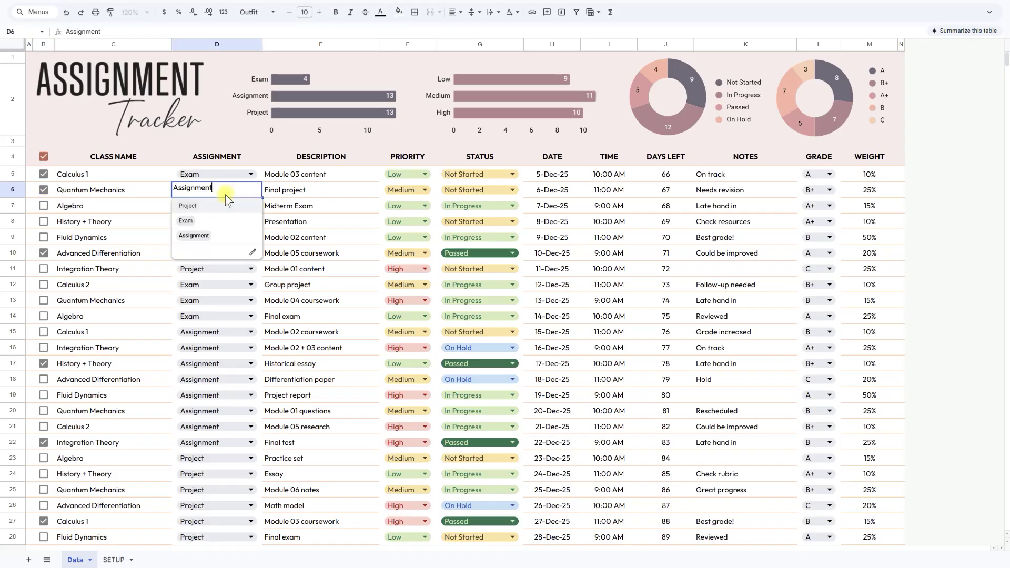
click(210, 222)
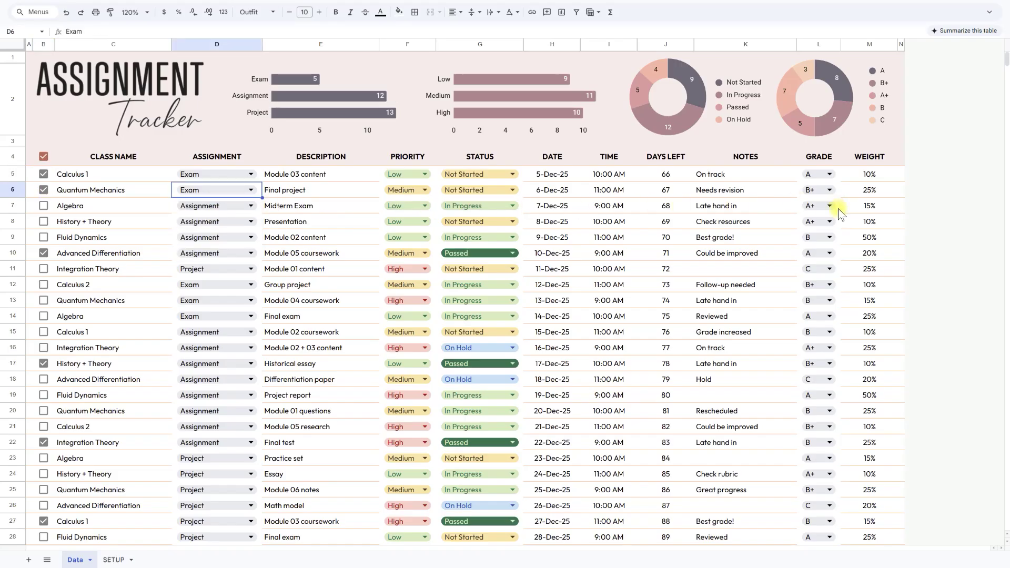
Check J6's days-left formula without changes, then grade Quantum Mechanics (L6) A+.
double_click(676, 188)
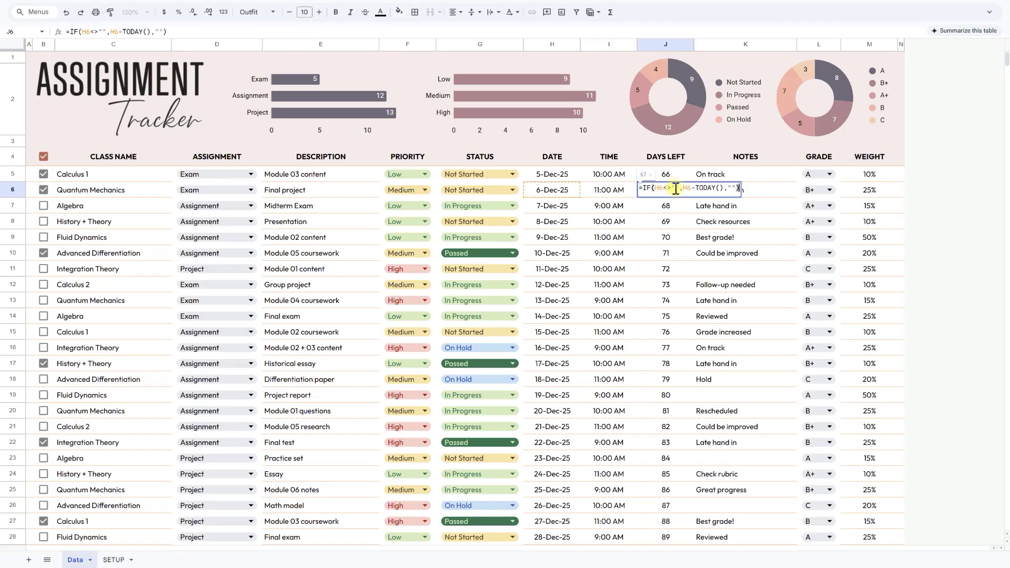
key(Escape)
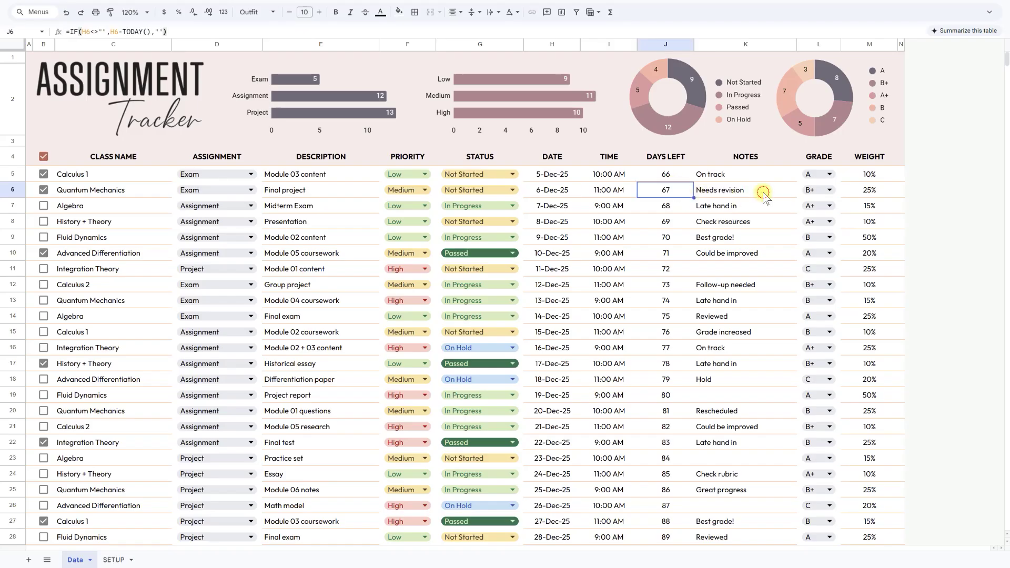
click(763, 191)
double_click(828, 190)
click(823, 206)
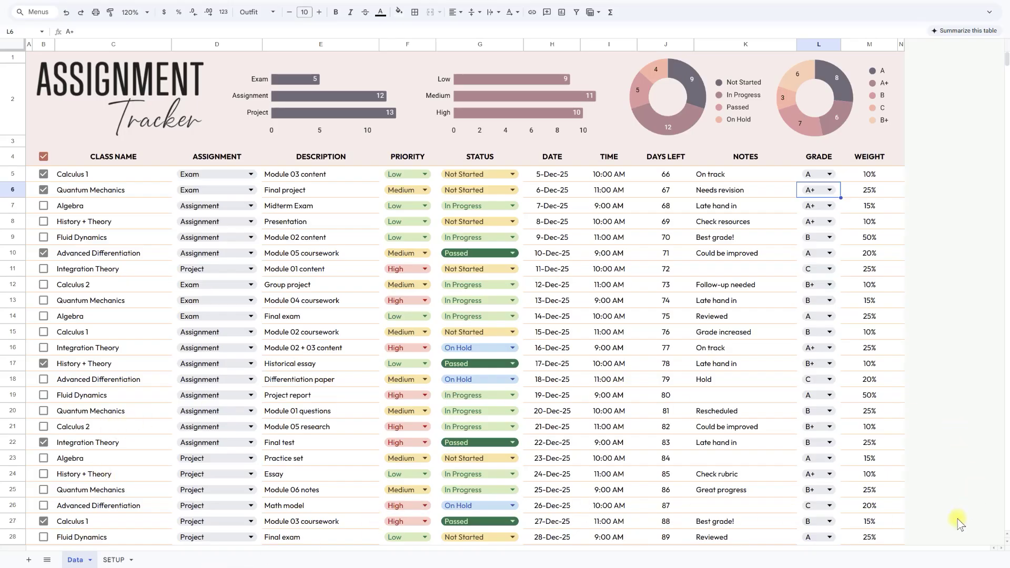
scroll(877, 328, down, 5)
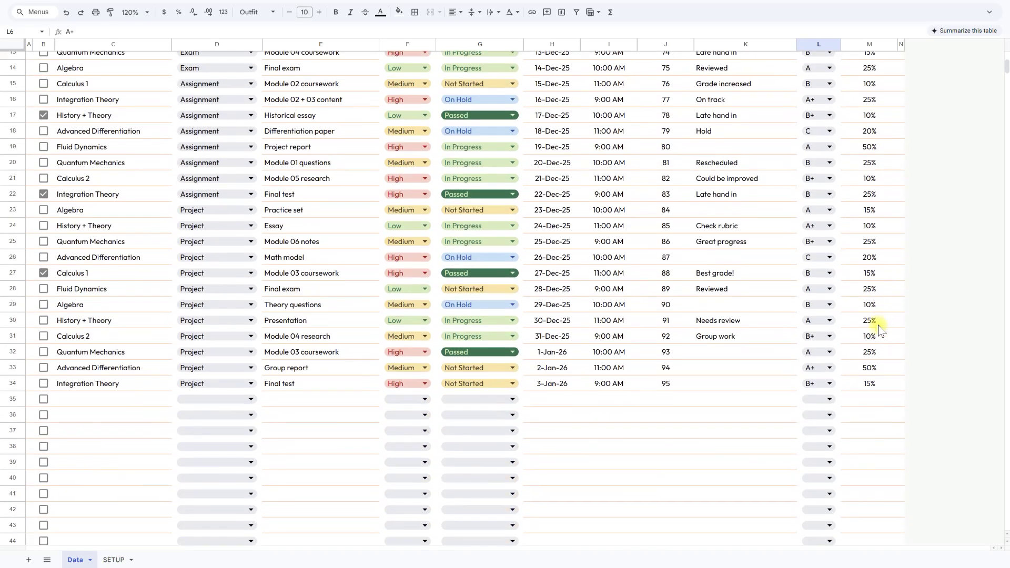
scroll(879, 328, up, 5)
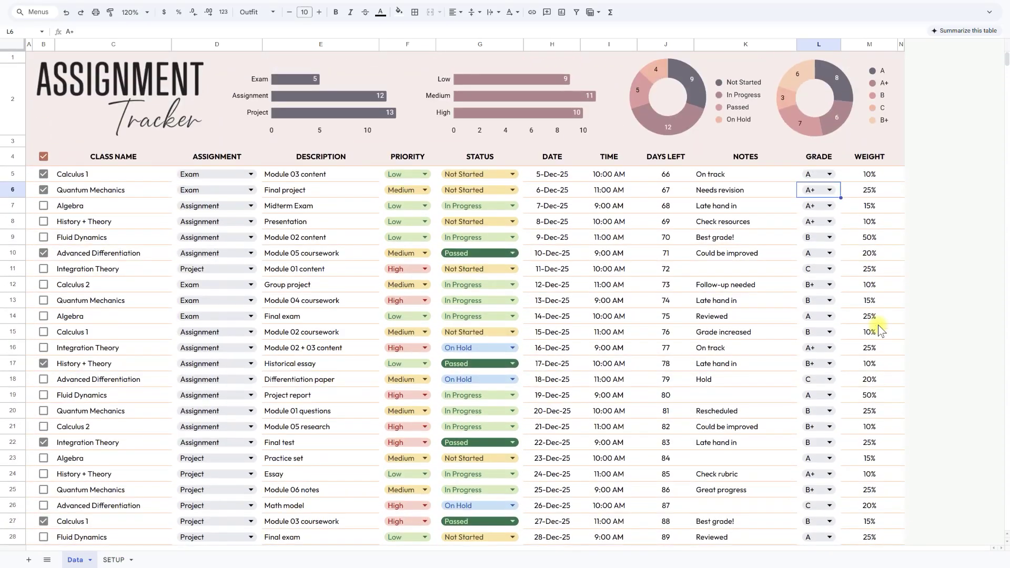